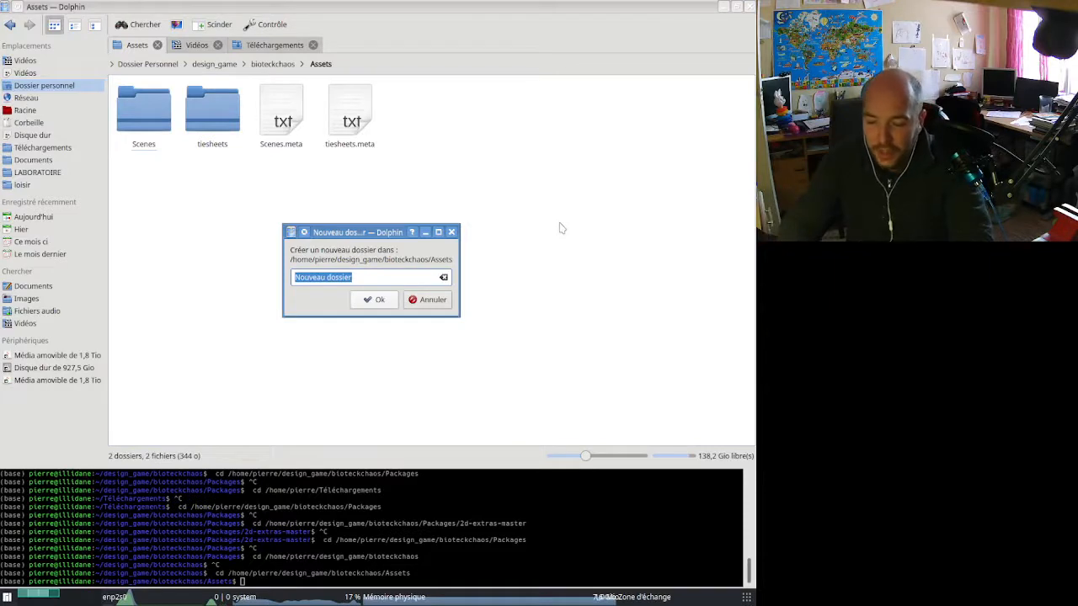
Create a folder named animation inside the Assets folder and open it
{"action": "type", "text": "animation"}
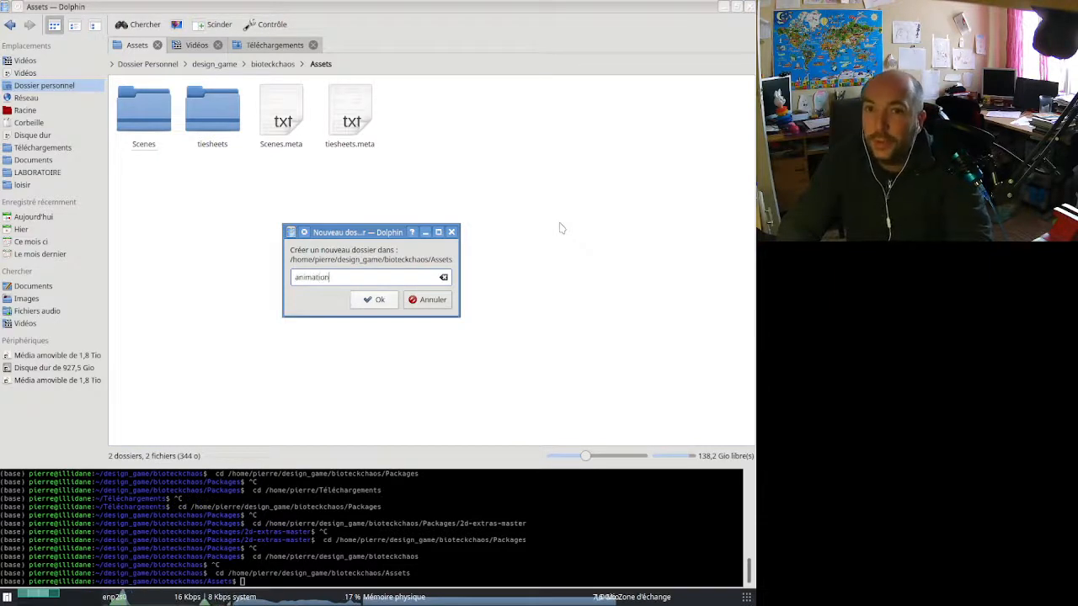
{"action": "left_click", "coordinate": [357, 301]}
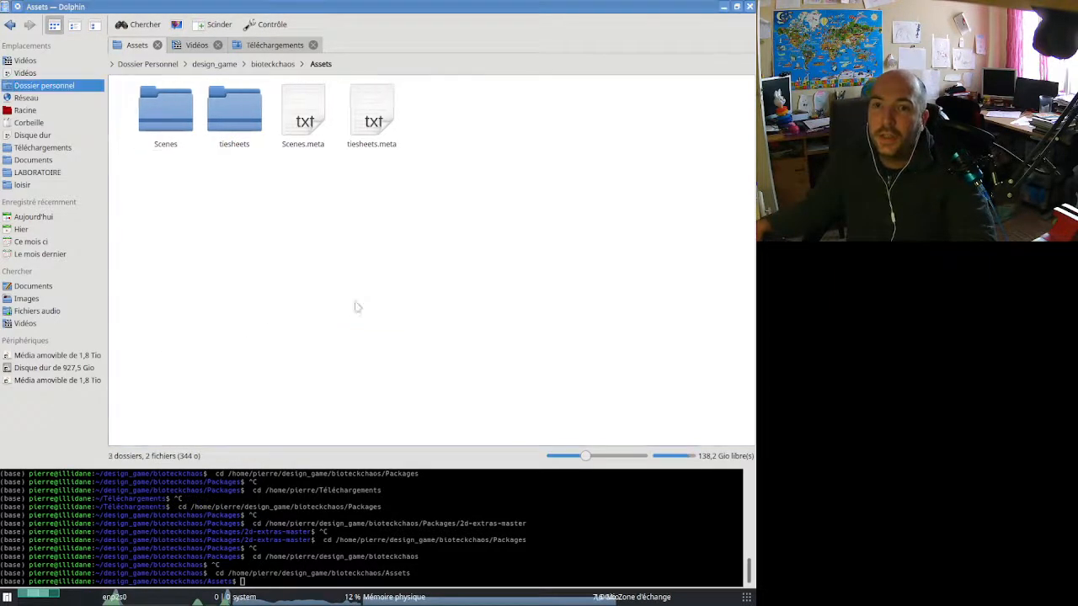
{"action": "left_click", "coordinate": [150, 109]}
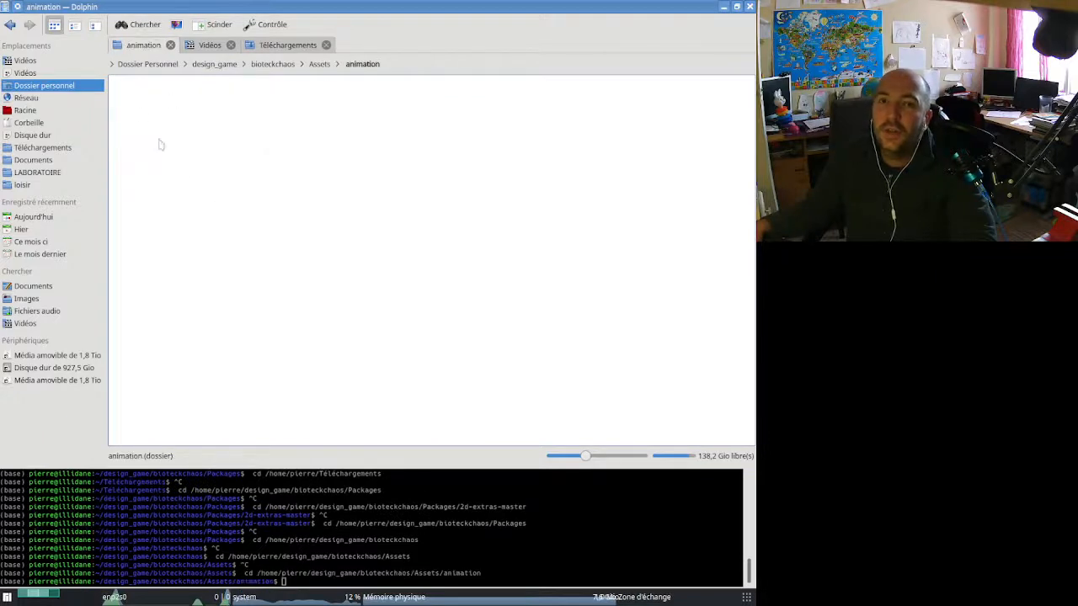
{"action": "right_click", "coordinate": [245, 168]}
{"action": "mouse_move", "coordinate": [311, 174]}
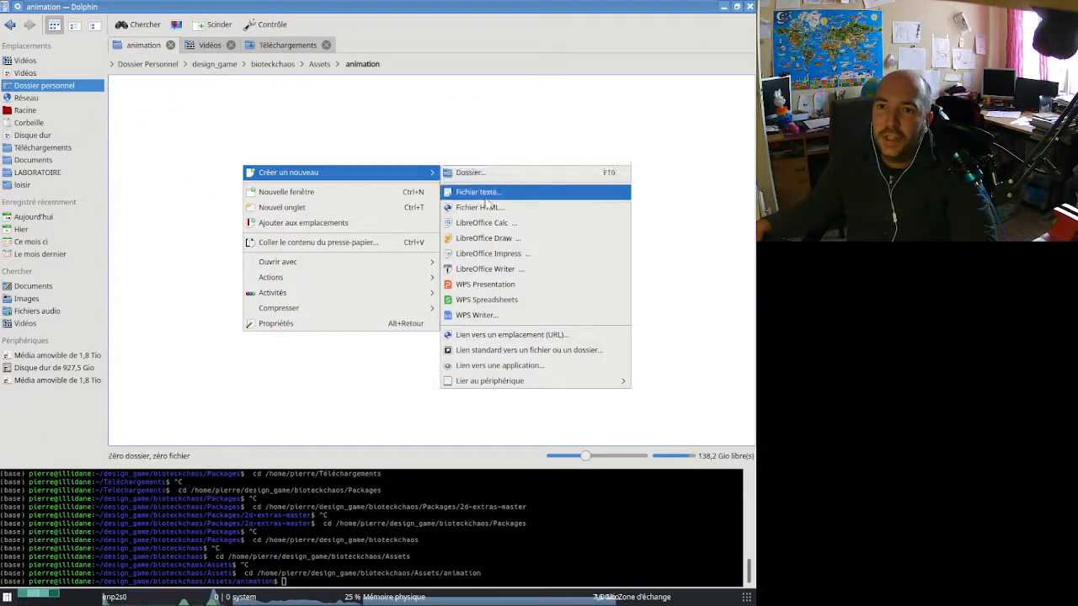
{"action": "left_click", "coordinate": [380, 141]}
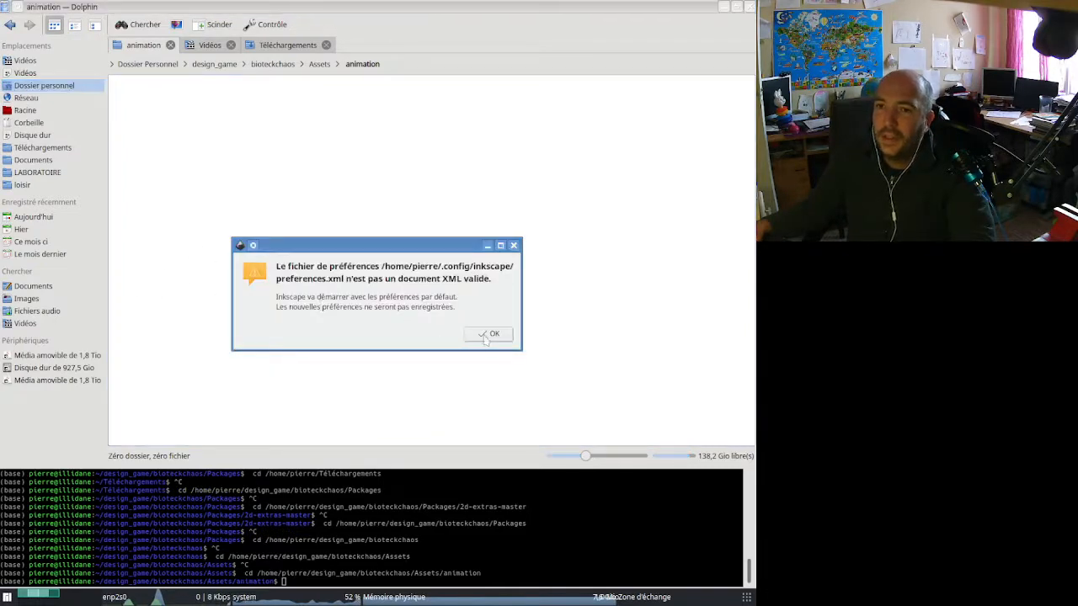
Switch to Inkscape and draw a circle about 25 mm in diameter near the page's upper-left corner
{"action": "left_click", "coordinate": [488, 334]}
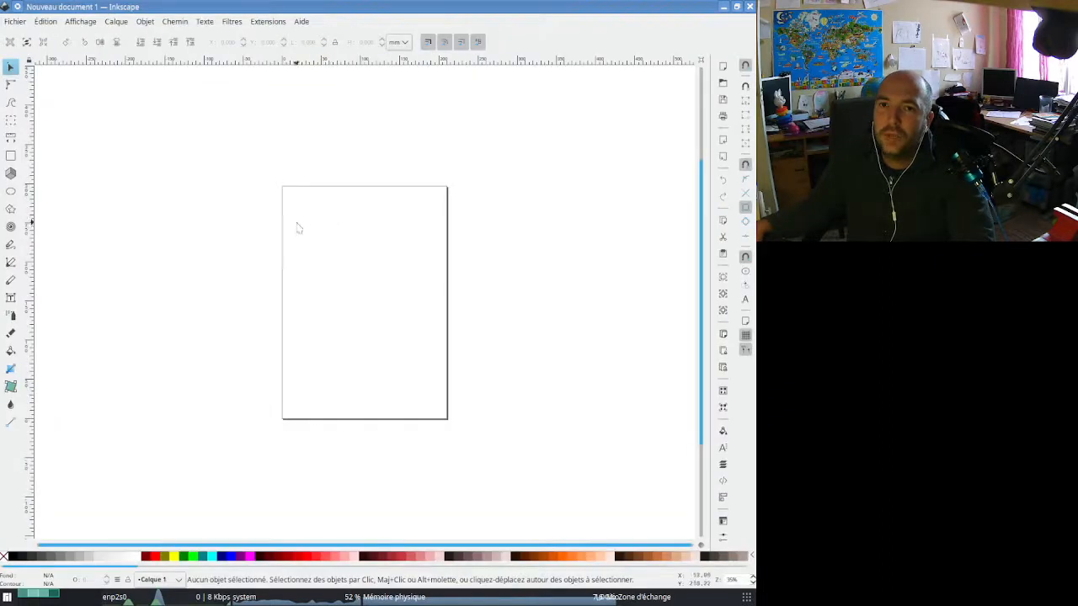
{"action": "scroll", "coordinate": [382, 243], "scroll_direction": "up", "scroll_amount": 2, "text": "ctrl"}
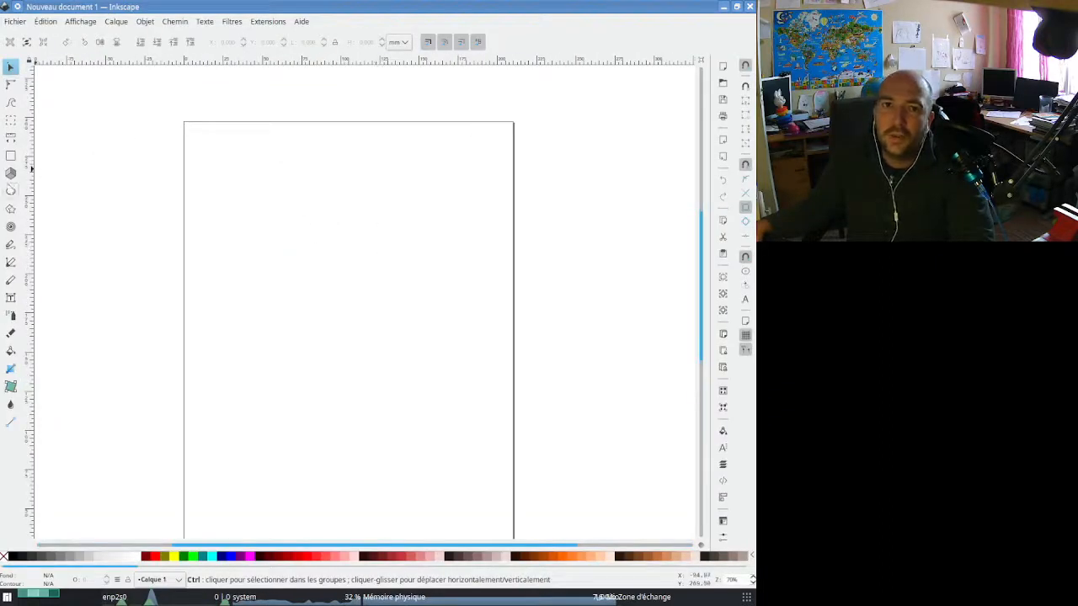
{"action": "left_click", "coordinate": [11, 191]}
{"action": "left_click_drag", "start_coordinate": [243, 173], "coordinate": [282, 211], "text": "ctrl"}
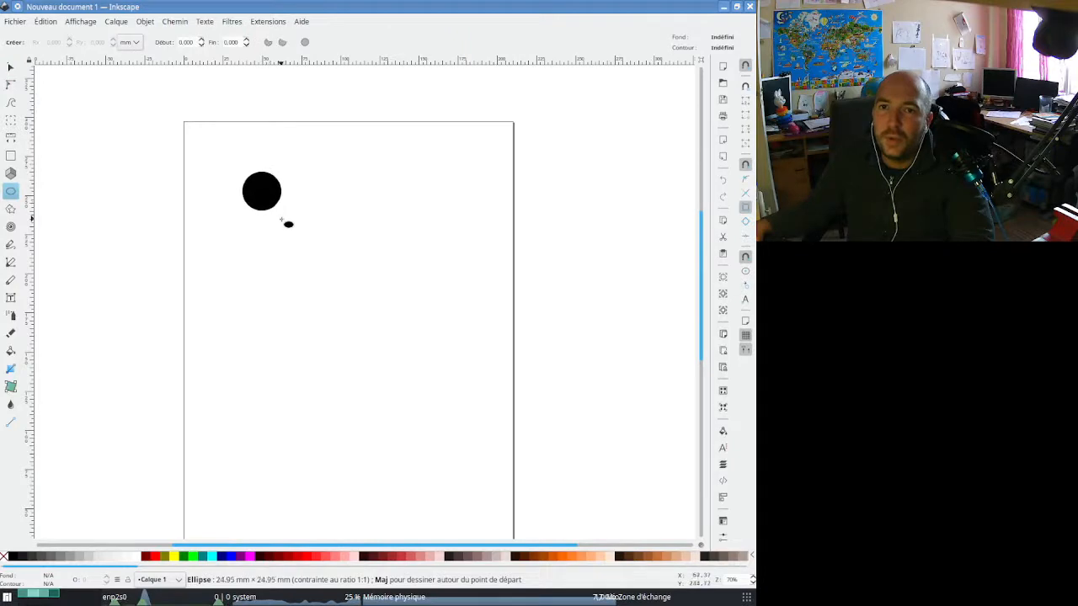
Fill the circle with blue and give it a teal outline
{"action": "left_click", "coordinate": [232, 556]}
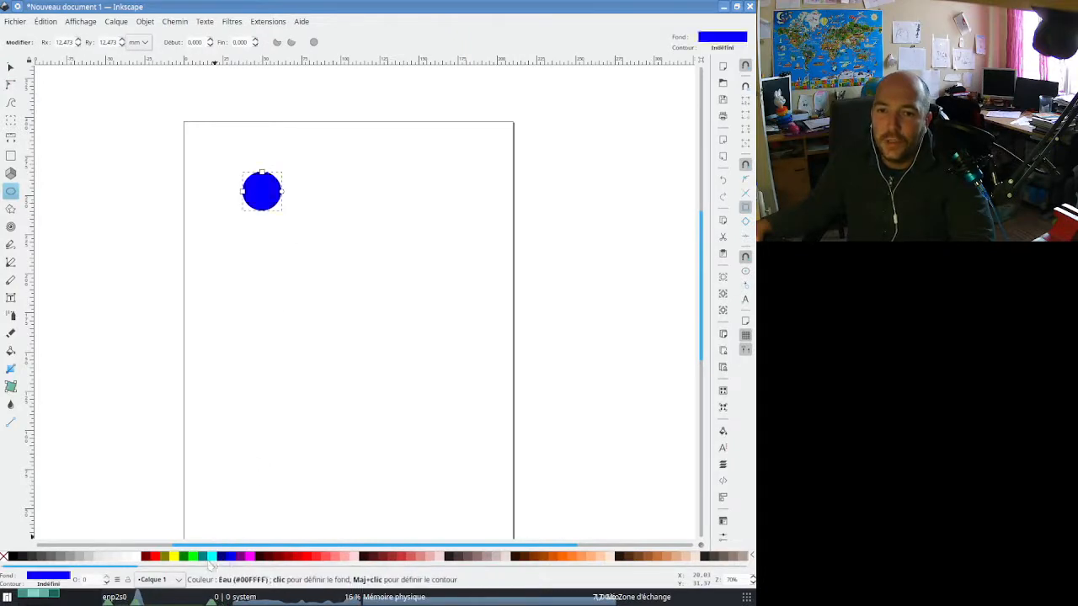
{"action": "right_click", "coordinate": [209, 555]}
{"action": "left_click", "coordinate": [250, 492]}
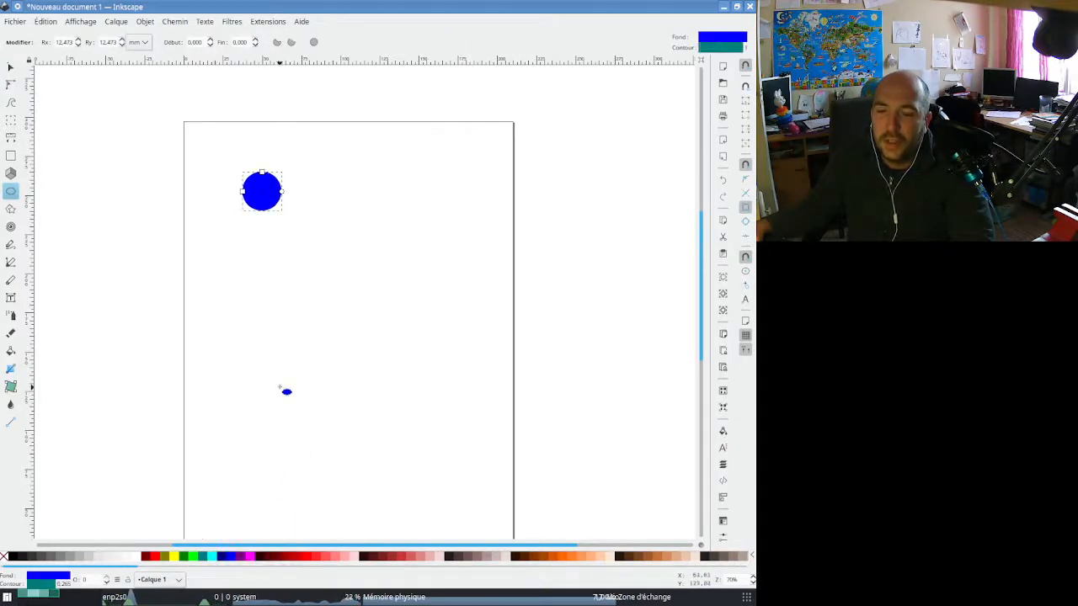
Set the circle's outline thickness to 2.465 mm
{"action": "key", "text": "shift+ctrl+f"}
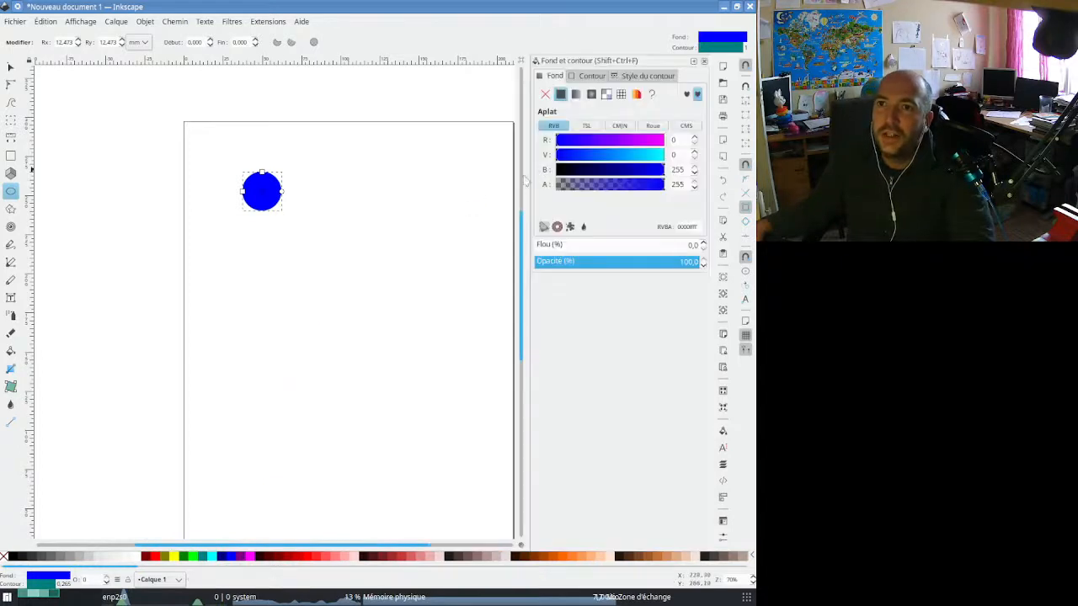
{"action": "left_click", "coordinate": [629, 78]}
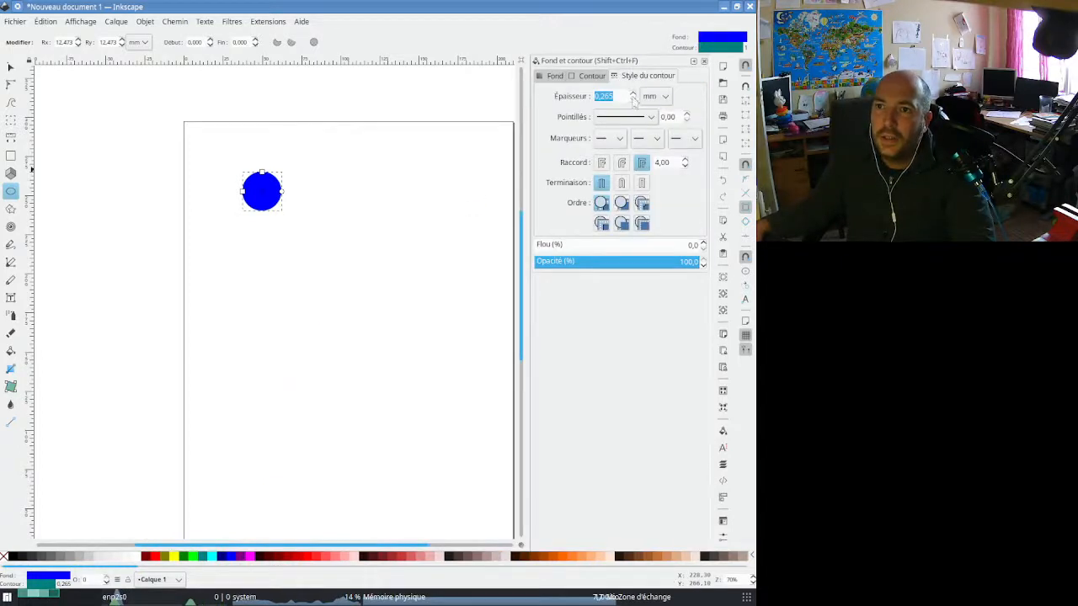
{"action": "left_click", "coordinate": [632, 95]}
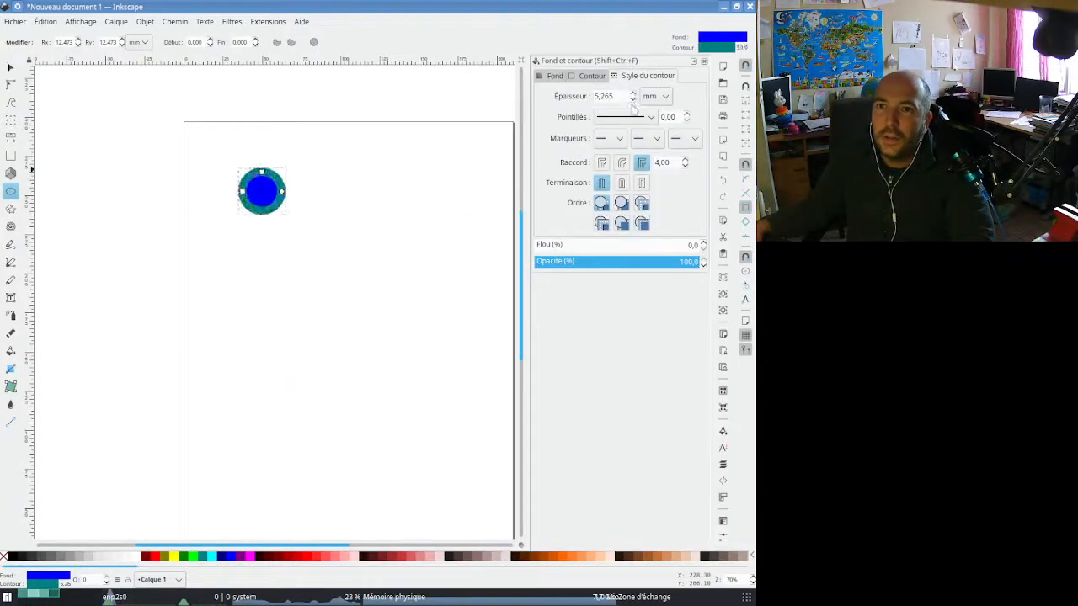
{"action": "left_click", "coordinate": [633, 99]}
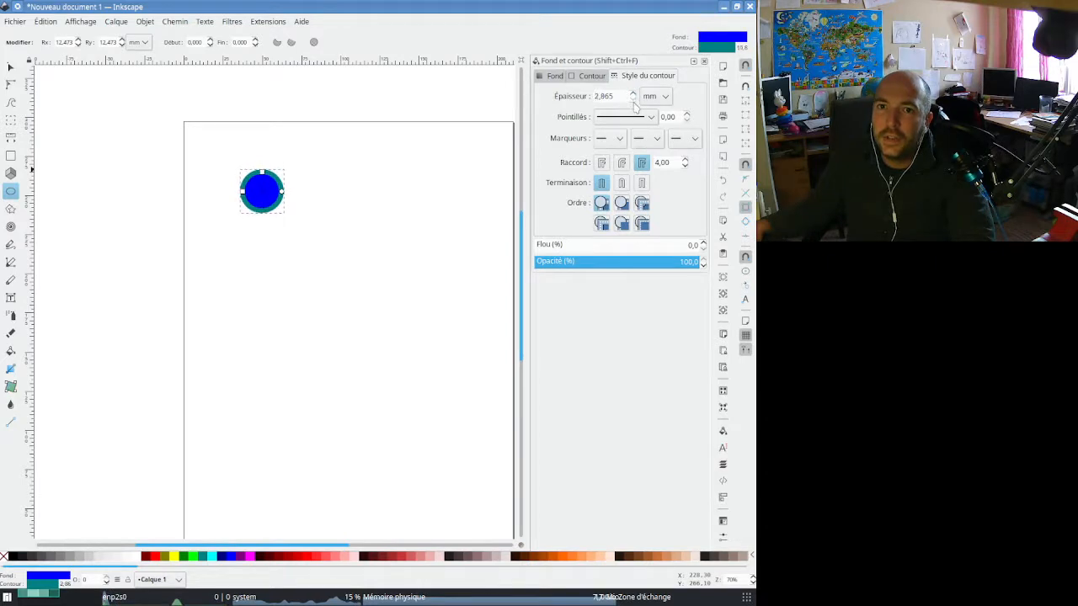
{"action": "left_click", "coordinate": [632, 99]}
Draw a straight horizontal line through the circle's middle, from the blue fill's left edge to the outline on the right
{"action": "scroll", "coordinate": [249, 197], "scroll_direction": "up", "scroll_amount": 4, "text": "ctrl"}
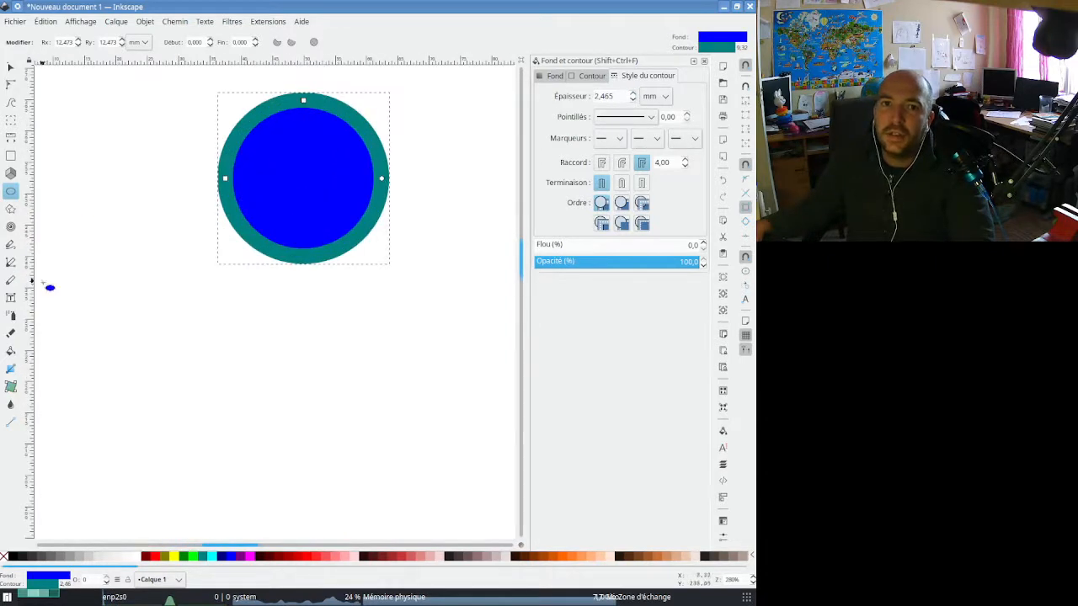
{"action": "left_click", "coordinate": [11, 262]}
{"action": "left_click", "coordinate": [233, 177]}
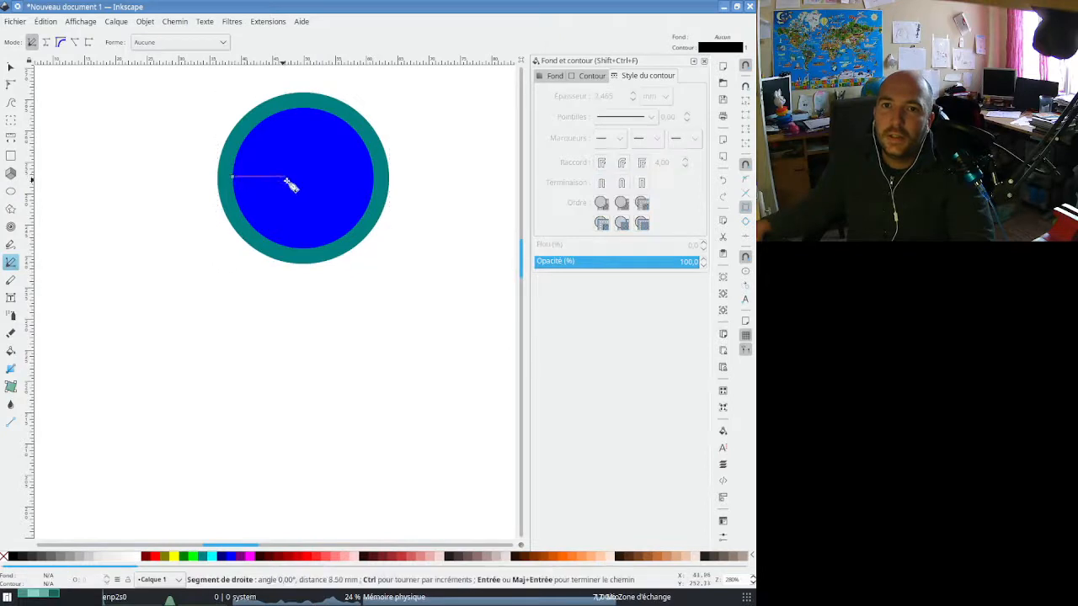
{"action": "double_click", "coordinate": [382, 177]}
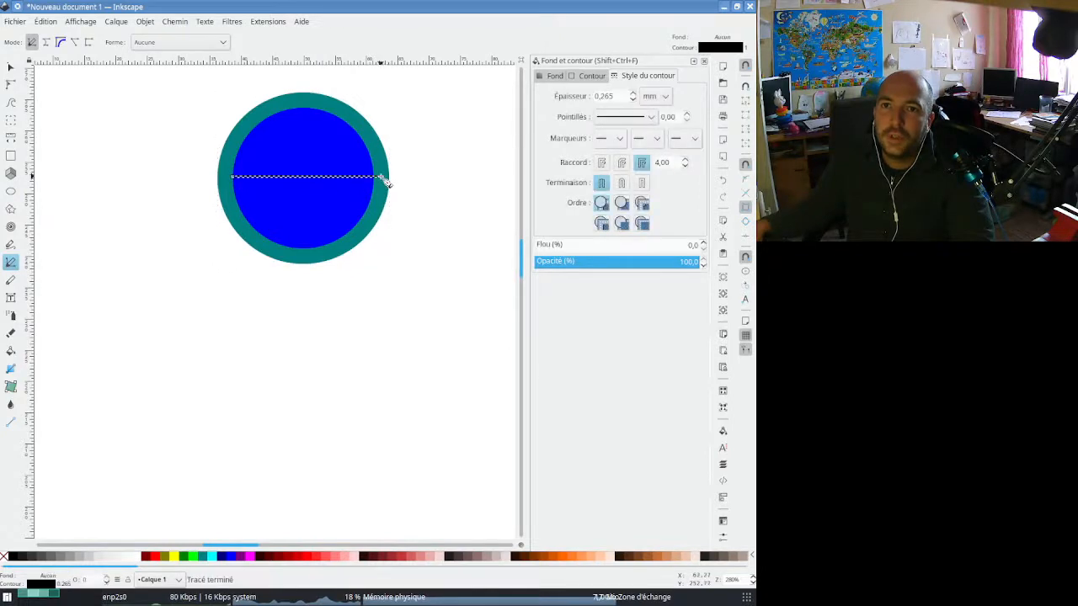
Give the horizontal line a bright green stroke with a thickness of 2.365 mm
{"action": "right_click", "coordinate": [194, 559]}
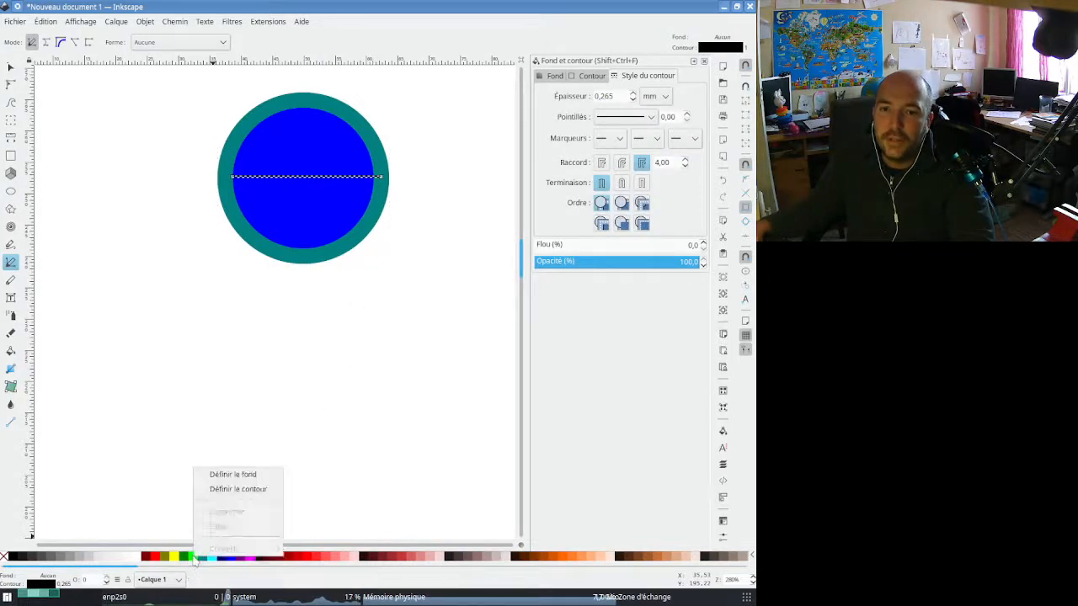
{"action": "left_click", "coordinate": [253, 490]}
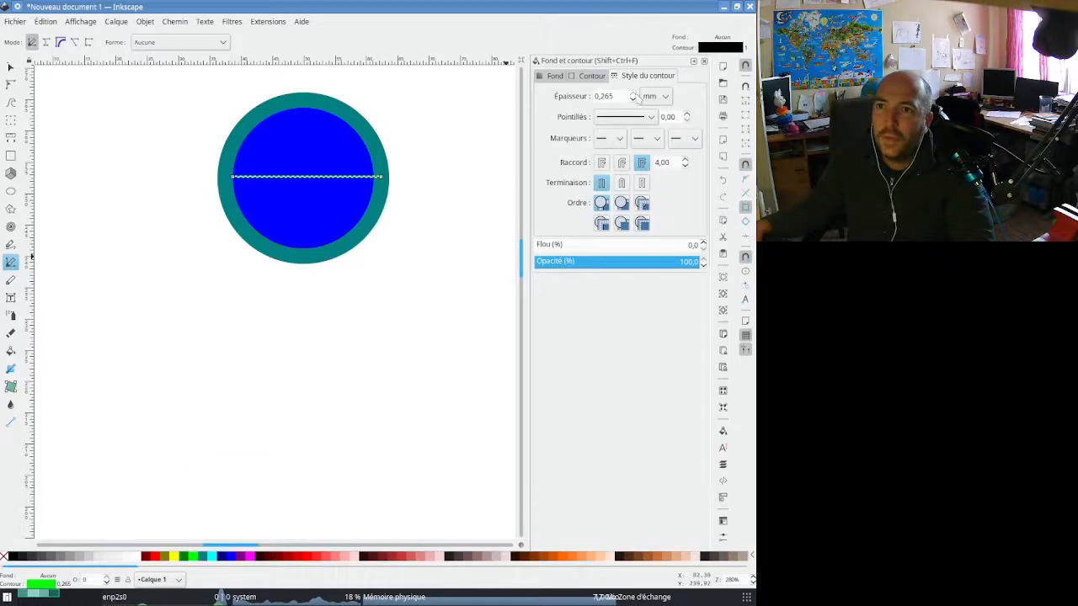
{"action": "left_click", "coordinate": [633, 94]}
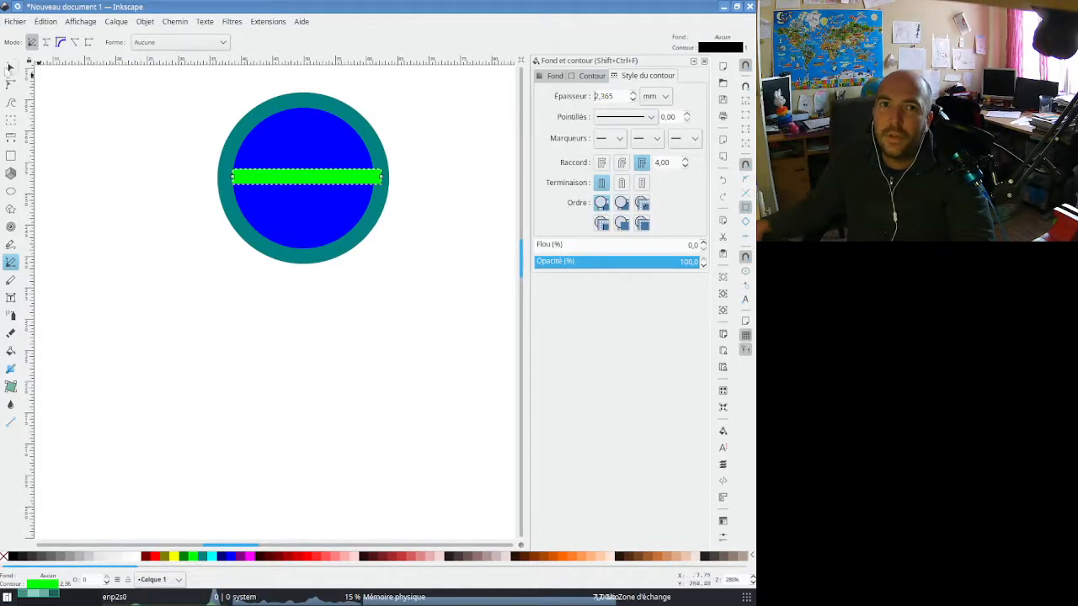
Select the circle and the green line together and group them
{"action": "left_click", "coordinate": [10, 68]}
{"action": "left_click_drag", "start_coordinate": [189, 80], "coordinate": [439, 316]}
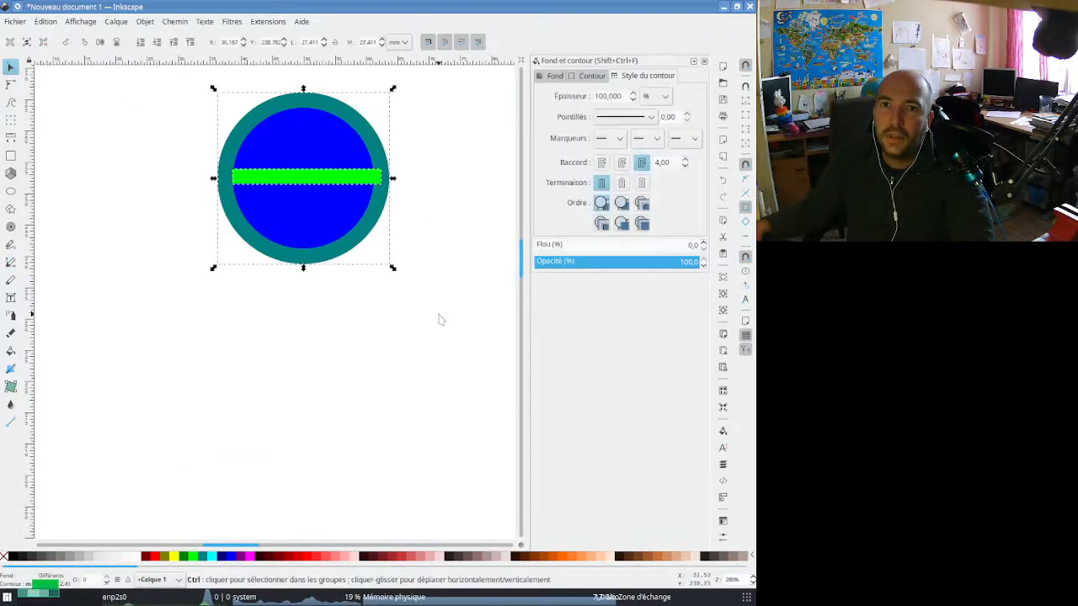
{"action": "key", "text": "ctrl+g"}
Resize the page to fit the grouped drawing, keeping all margins at 0
{"action": "left_click", "coordinate": [15, 22]}
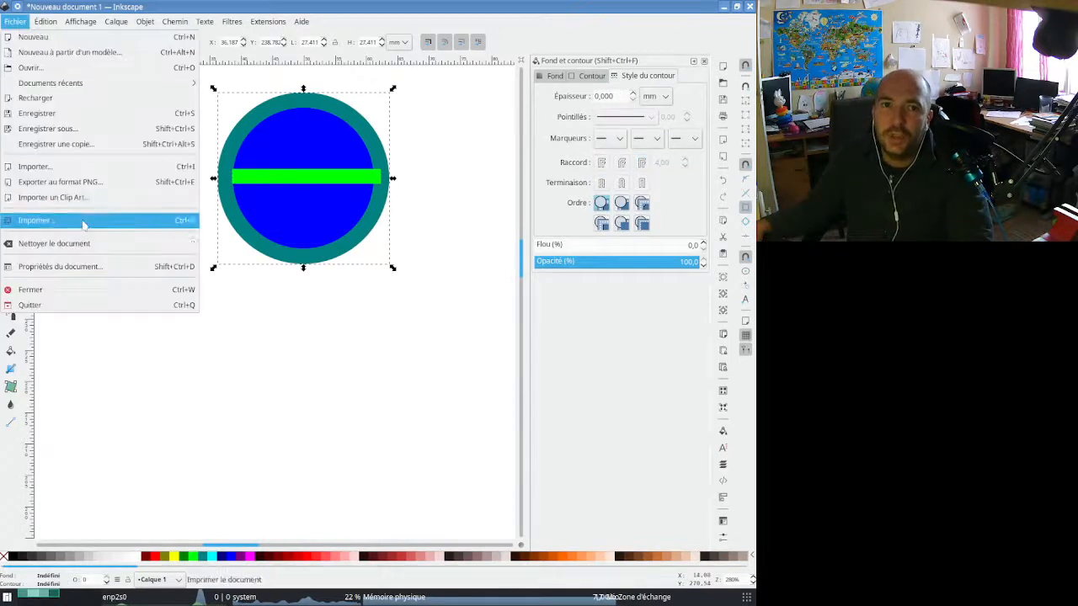
{"action": "left_click", "coordinate": [61, 266]}
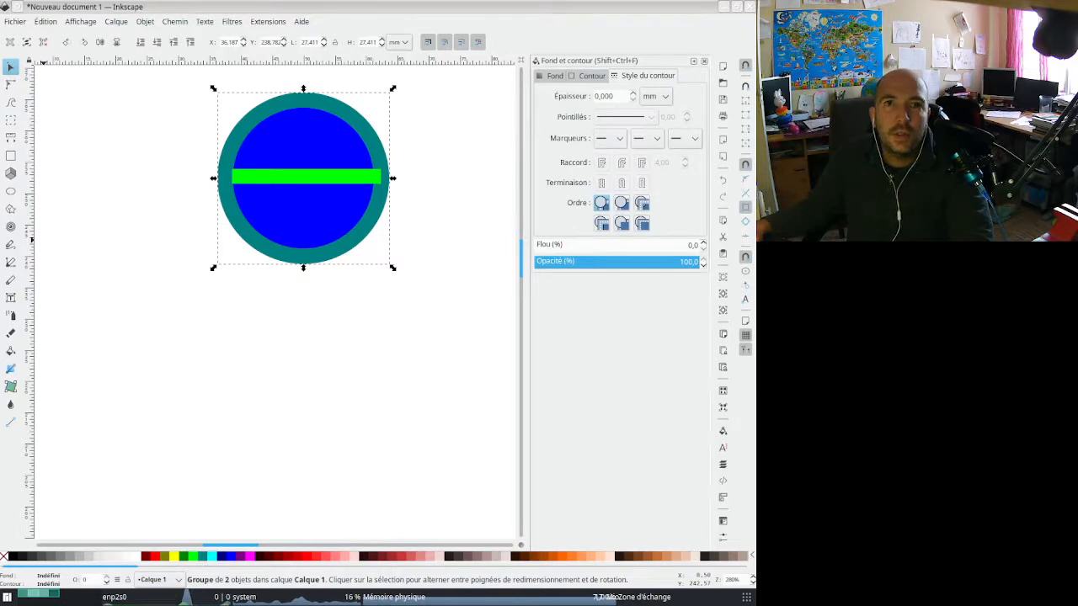
{"action": "left_click", "coordinate": [380, 342]}
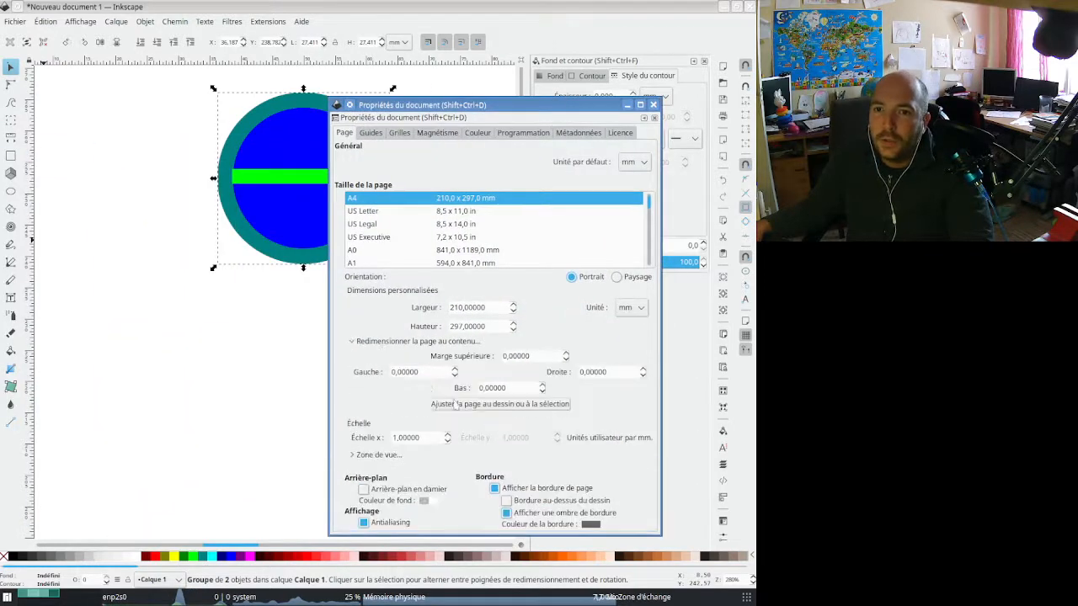
{"action": "left_click", "coordinate": [483, 404]}
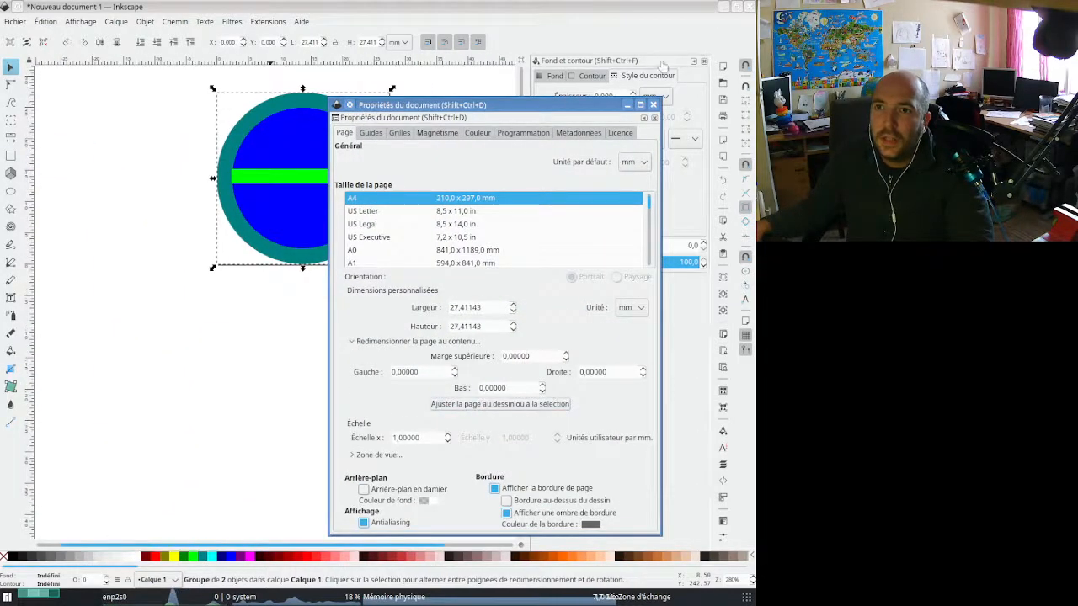
{"action": "left_click", "coordinate": [652, 105]}
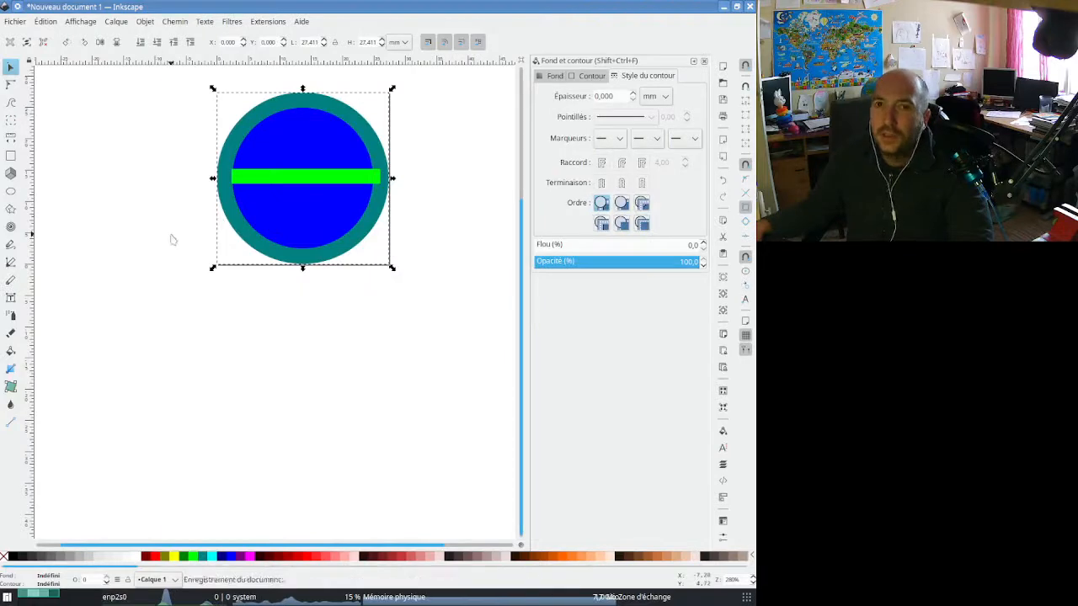
Start saving the drawing and locate the design_game folder inside the home directory
{"action": "key", "text": "ctrl+s"}
{"action": "key", "text": "Escape"}
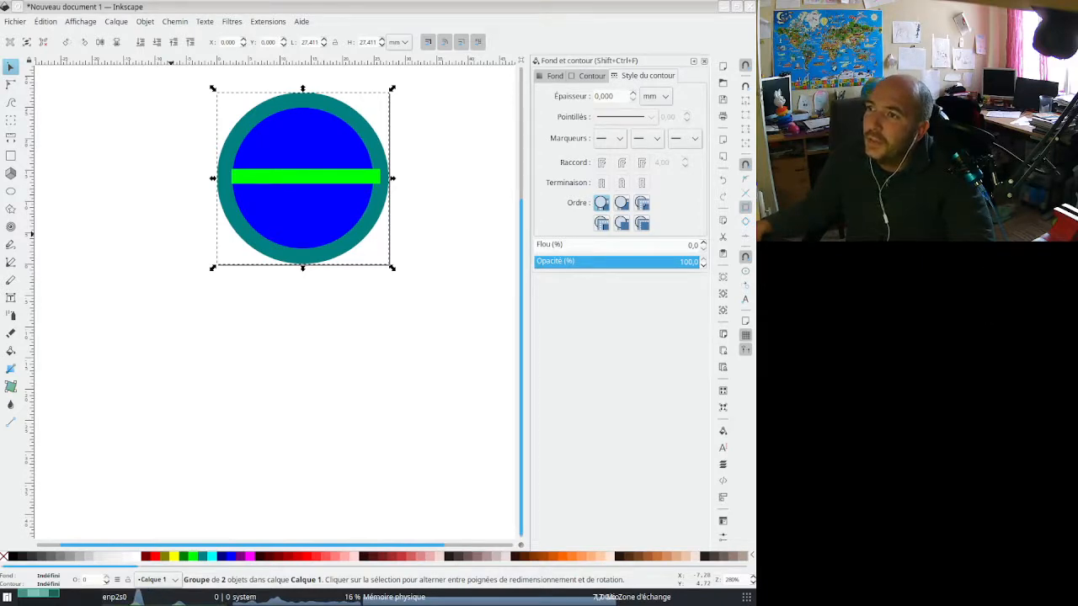
{"action": "key", "text": "ctrl+s"}
{"action": "scroll", "coordinate": [326, 280], "scroll_direction": "down", "scroll_amount": 5}
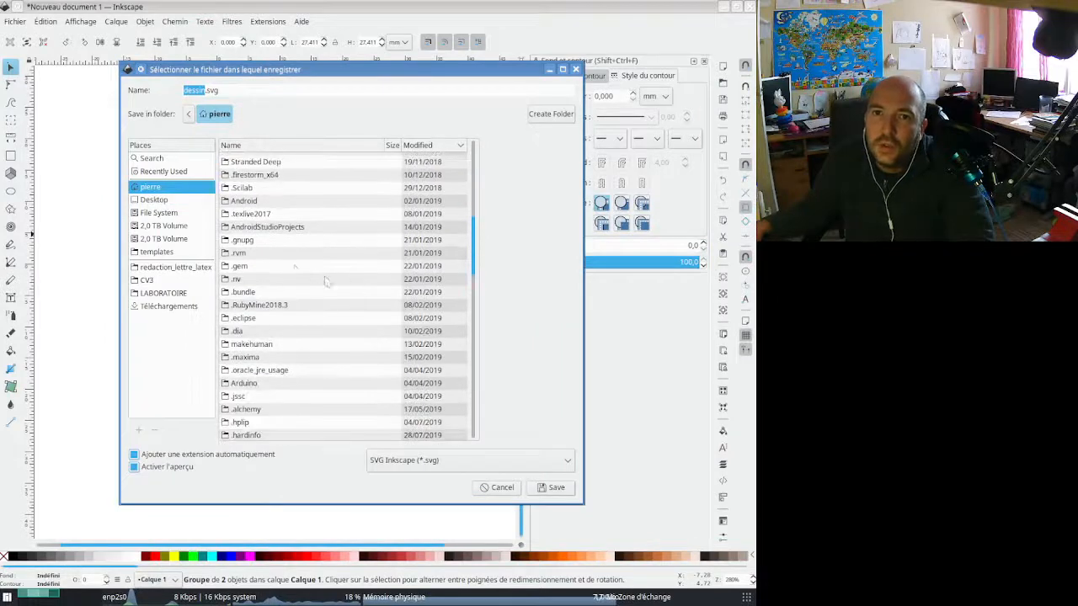
{"action": "scroll", "coordinate": [326, 281], "scroll_direction": "down", "scroll_amount": 5}
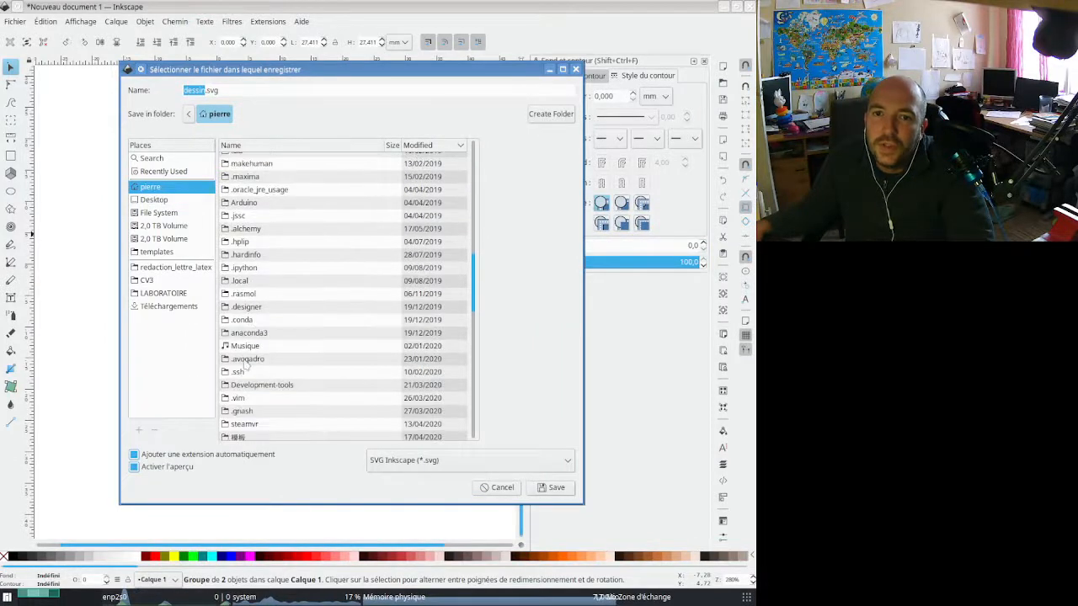
{"action": "left_click", "coordinate": [248, 347]}
{"action": "type", "text": "d"}
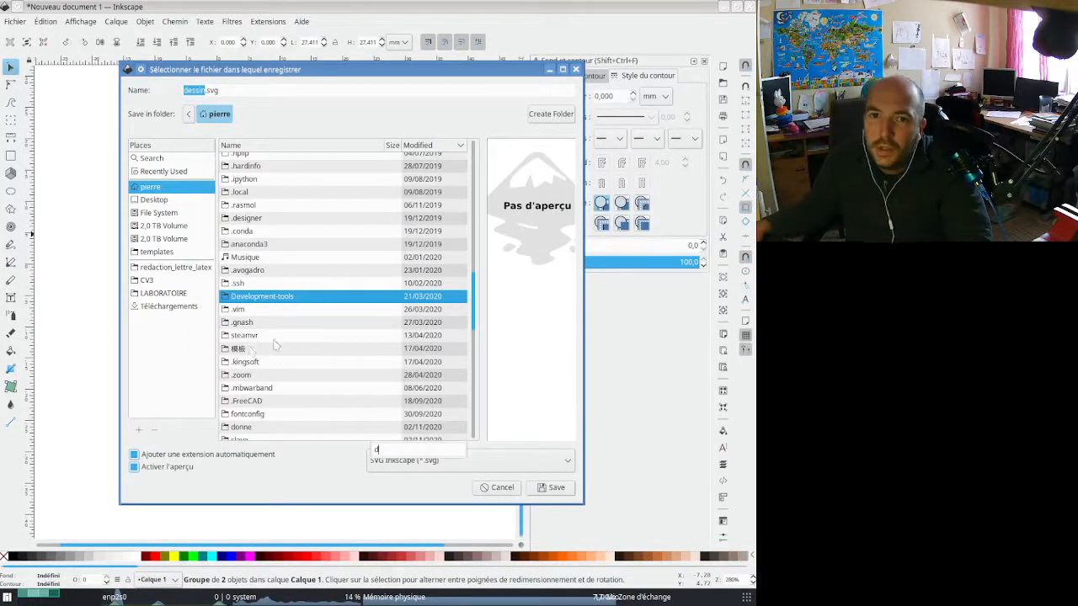
{"action": "type", "text": "e"}
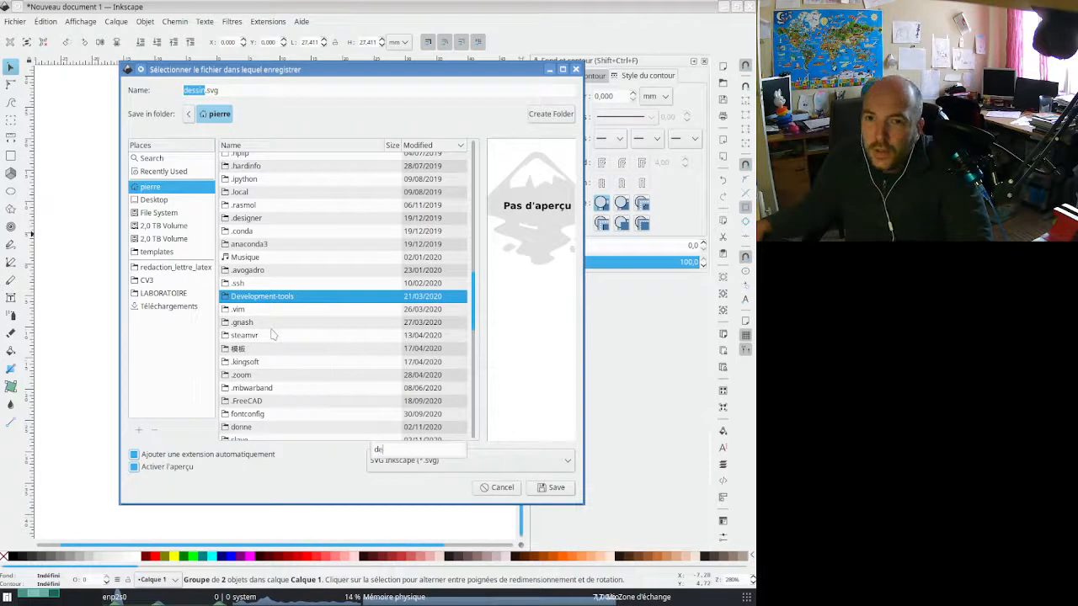
{"action": "type", "text": "s"}
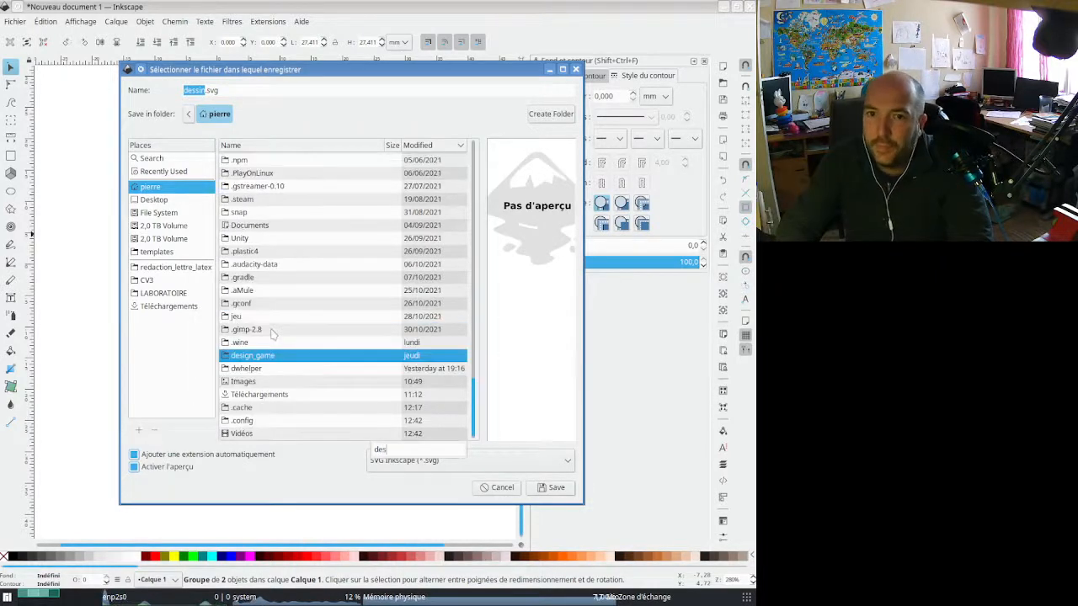
{"action": "double_click", "coordinate": [280, 357]}
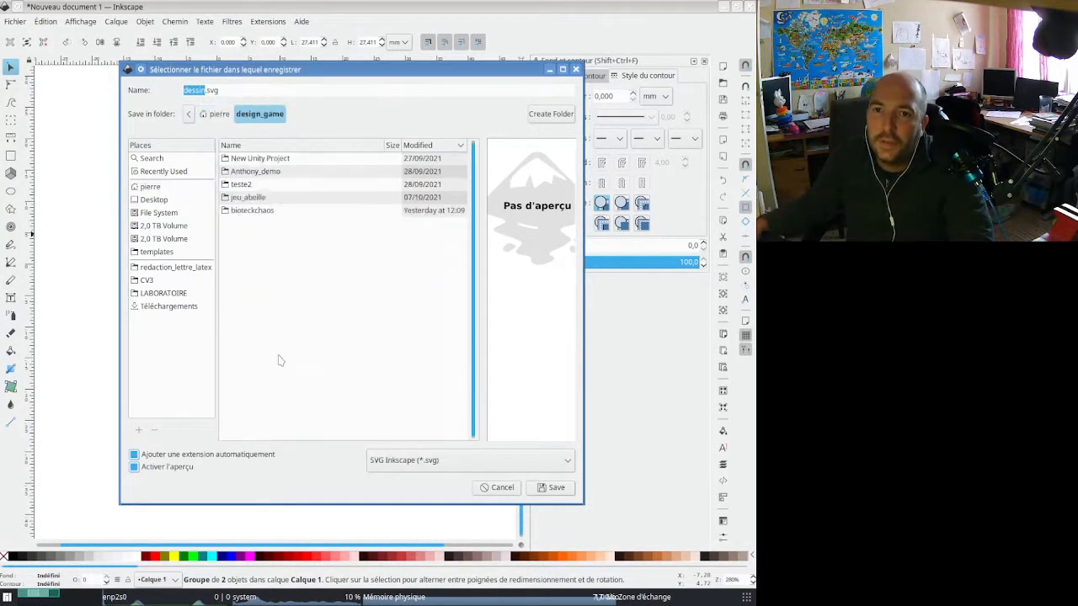
Save the drawing as dessin.svg in the animation folder under bioteckchaos/Assets
{"action": "double_click", "coordinate": [250, 210]}
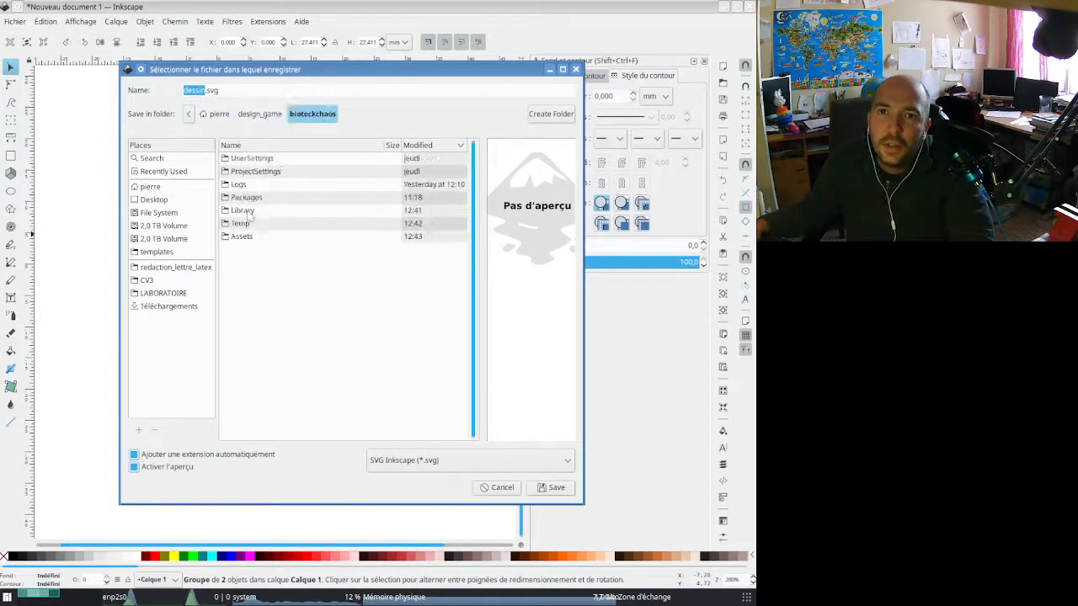
{"action": "double_click", "coordinate": [237, 238]}
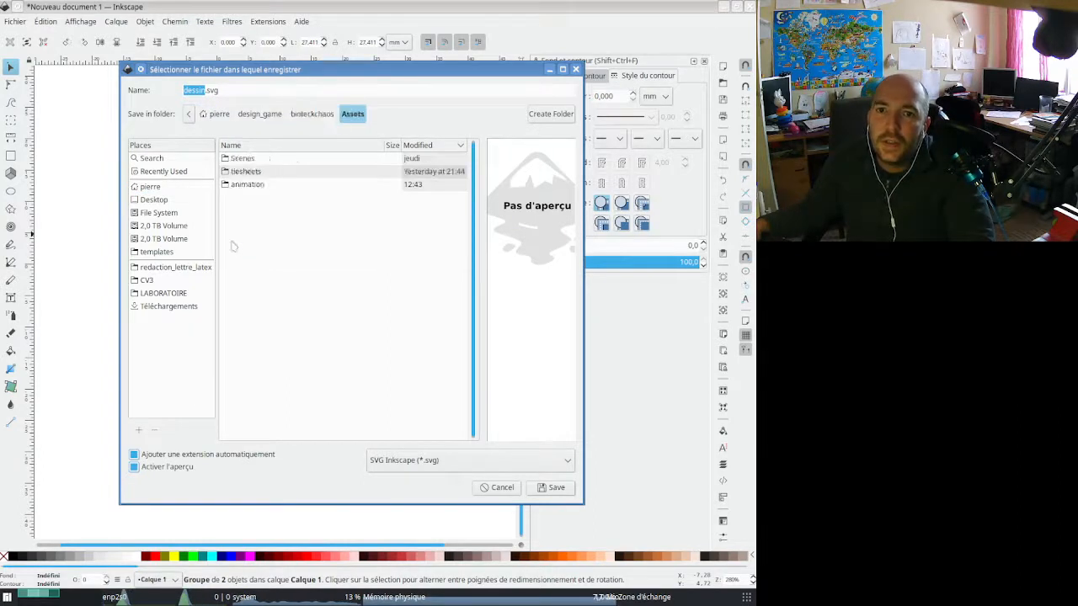
{"action": "double_click", "coordinate": [250, 186]}
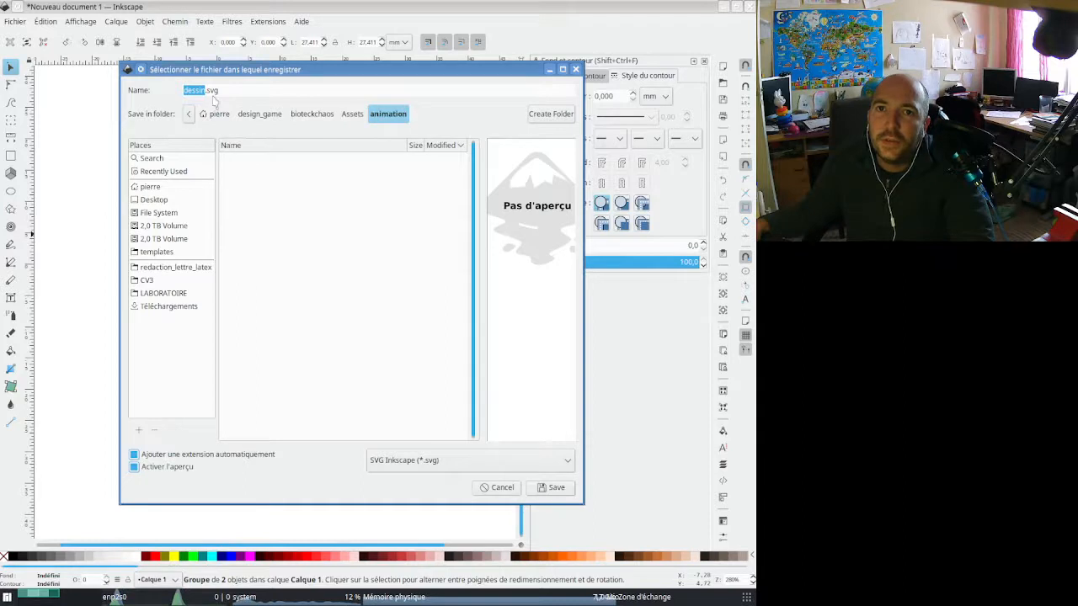
{"action": "left_click", "coordinate": [556, 488]}
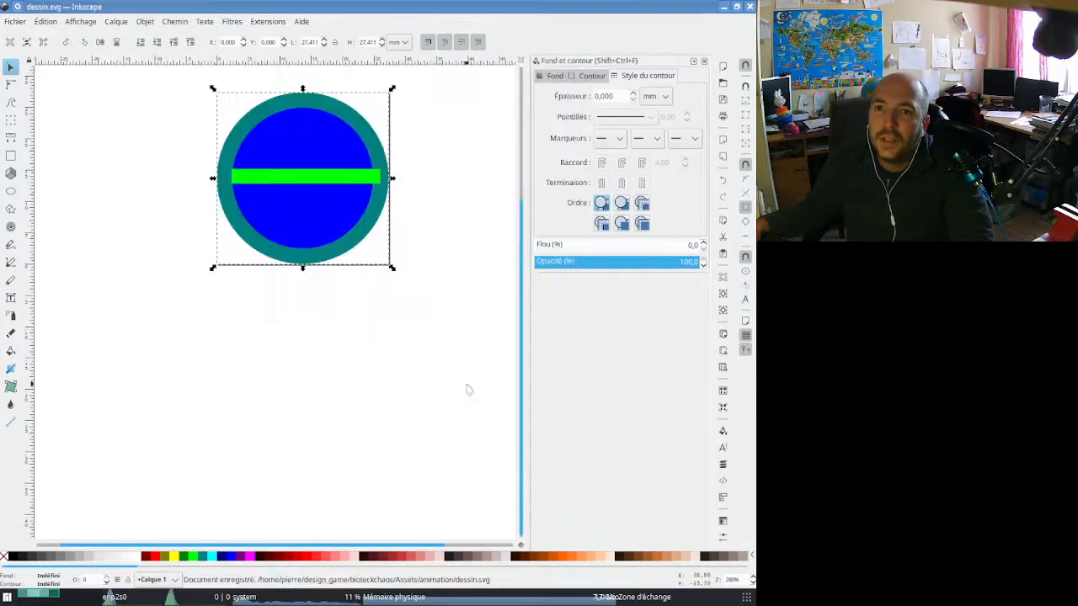
Open the PNG export settings with nothing selected and set the file name to dessin1.png in the animation folder
{"action": "scroll", "coordinate": [301, 281], "scroll_direction": "up", "scroll_amount": 2}
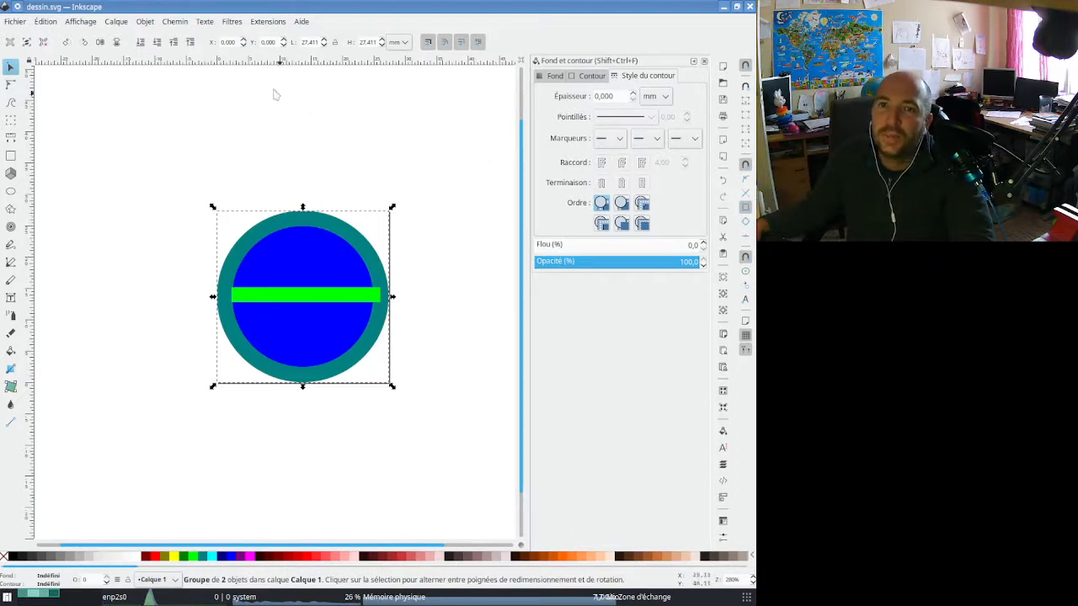
{"action": "left_click", "coordinate": [440, 145]}
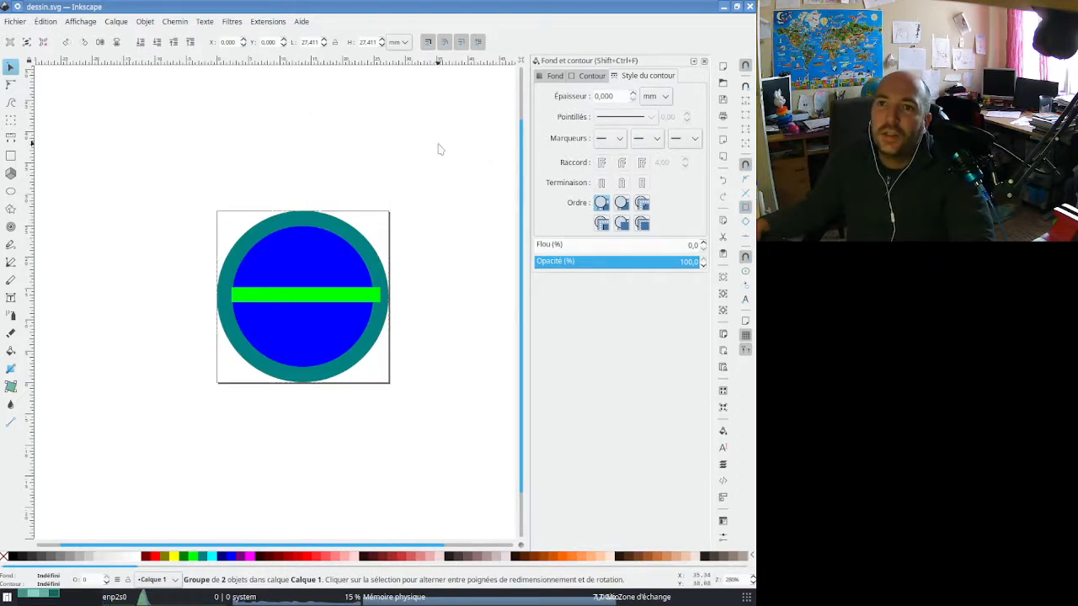
{"action": "left_click", "coordinate": [10, 22]}
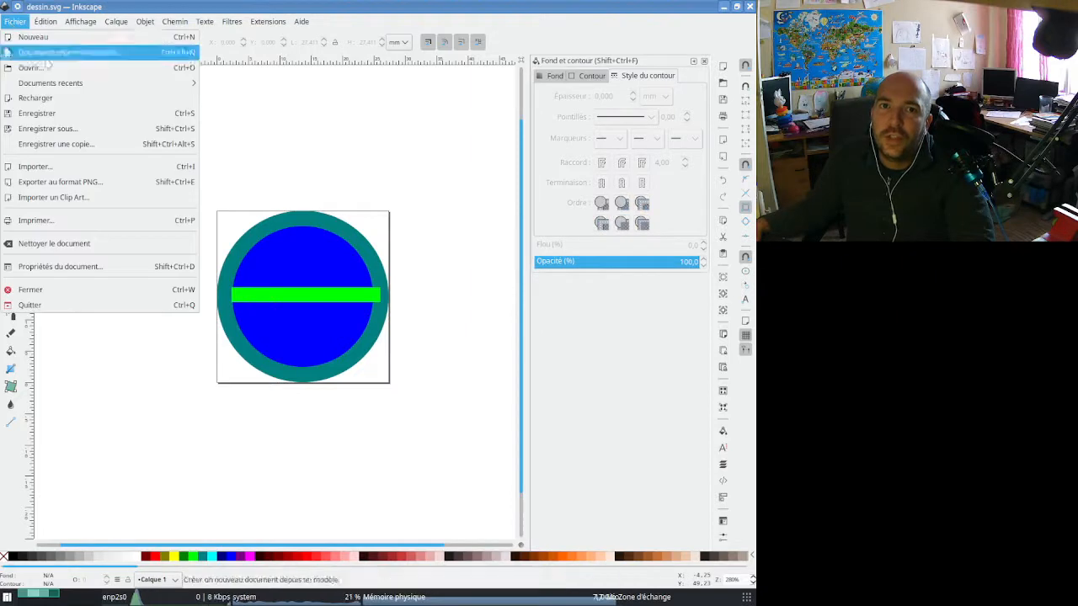
{"action": "left_click", "coordinate": [93, 182]}
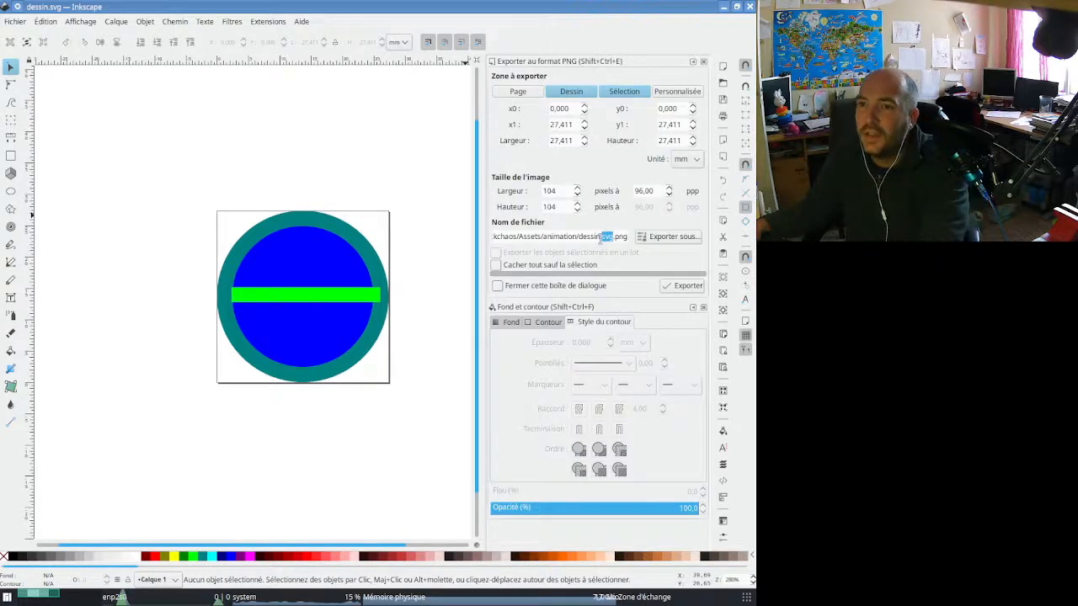
{"action": "key", "text": "BackSpace"}
{"action": "key", "text": "Left"}
{"action": "key", "text": "Left"}
{"action": "key", "text": "Left"}
{"action": "key", "text": "Left"}
{"action": "type", "text": "1"}
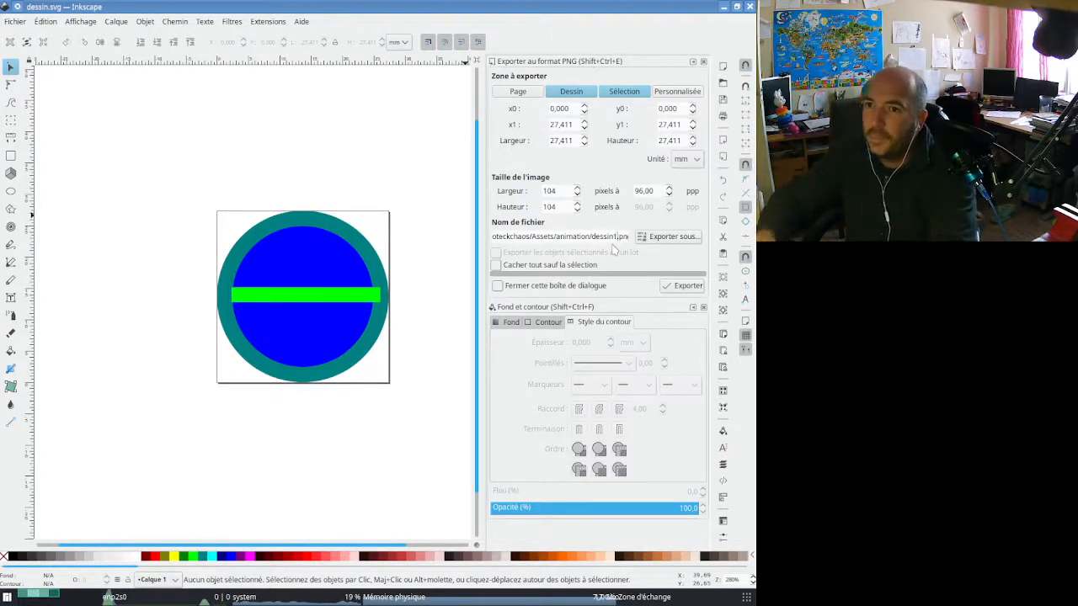
Set the exported image's width to 50 pixels
{"action": "double_click", "coordinate": [563, 191]}
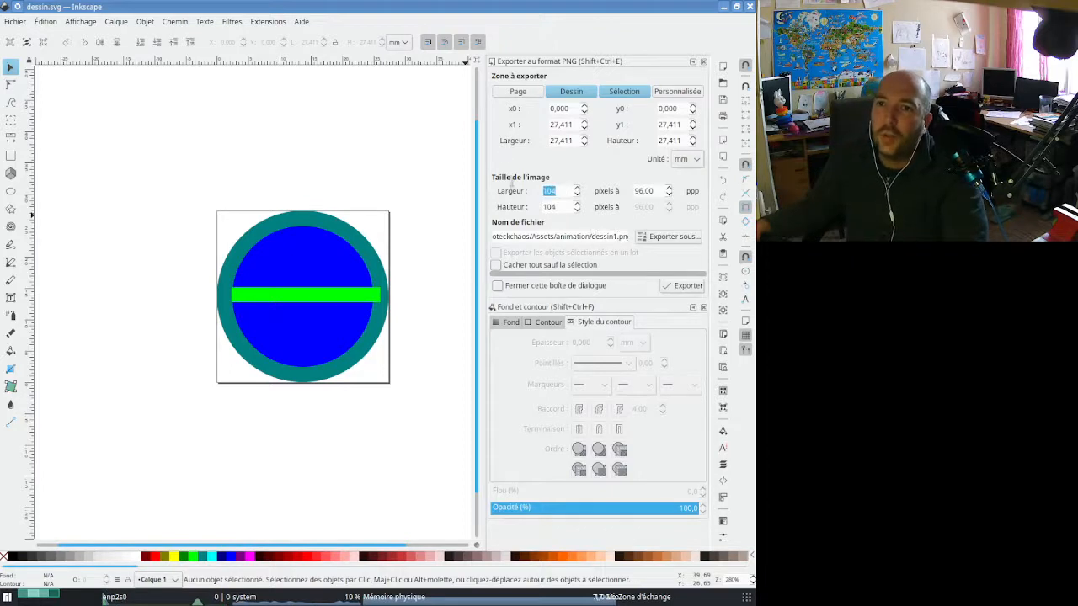
{"action": "type", "text": "50"}
{"action": "key", "text": "Tab"}
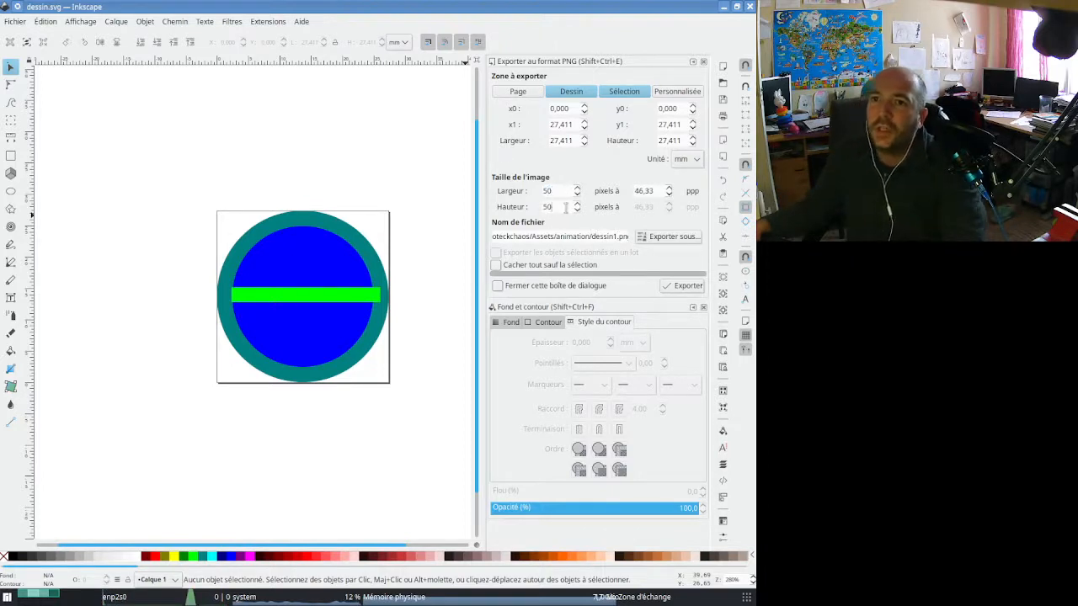
Set the exported image's width to 100 pixels and export the whole drawing as dessin1.png
{"action": "double_click", "coordinate": [561, 191]}
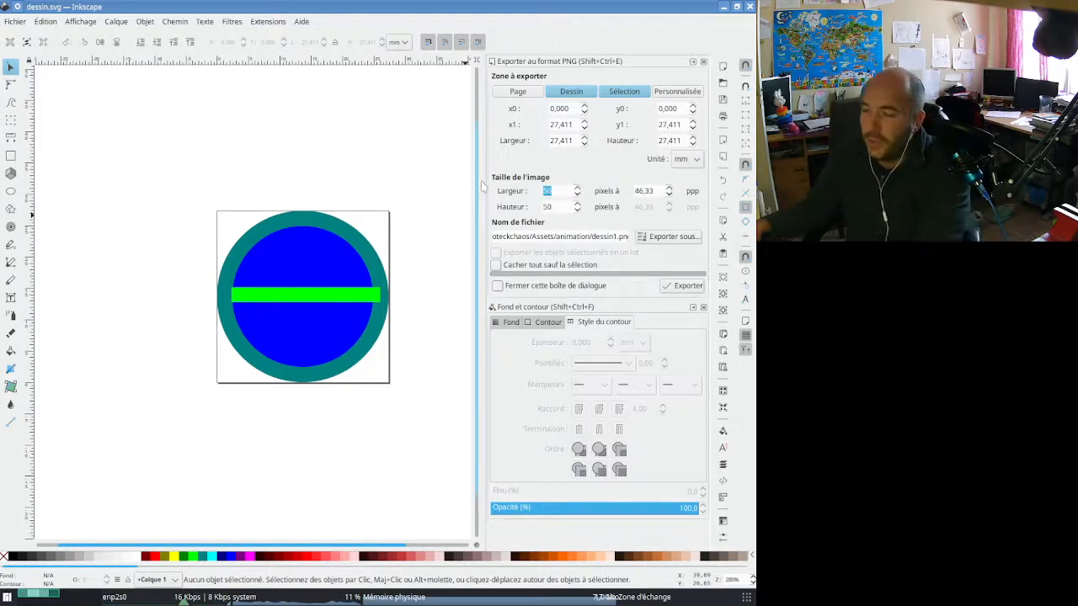
{"action": "type", "text": "100"}
{"action": "key", "text": "Tab"}
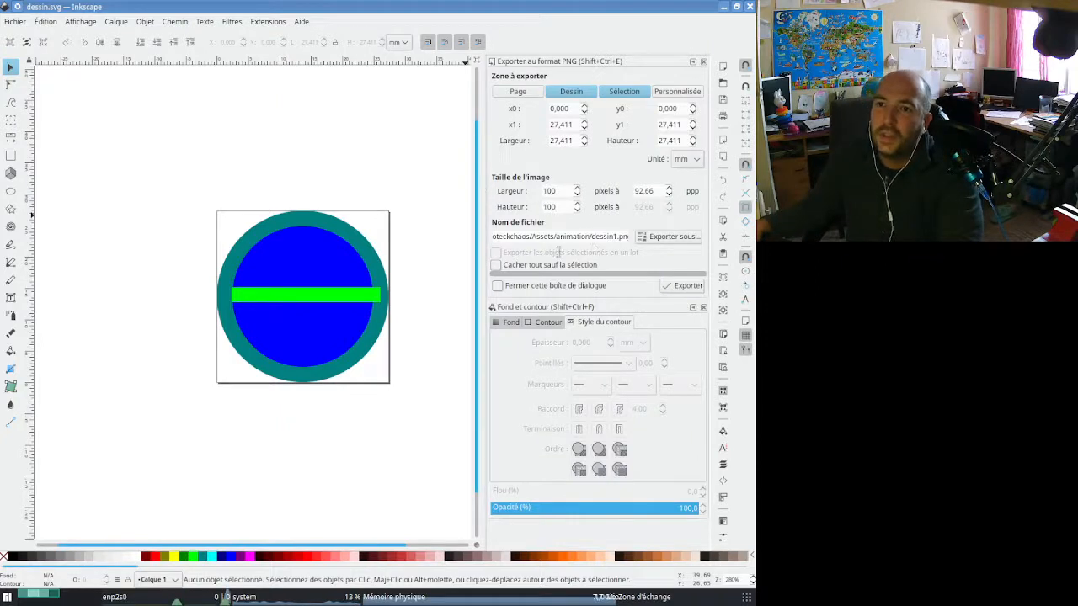
{"action": "left_click", "coordinate": [688, 286]}
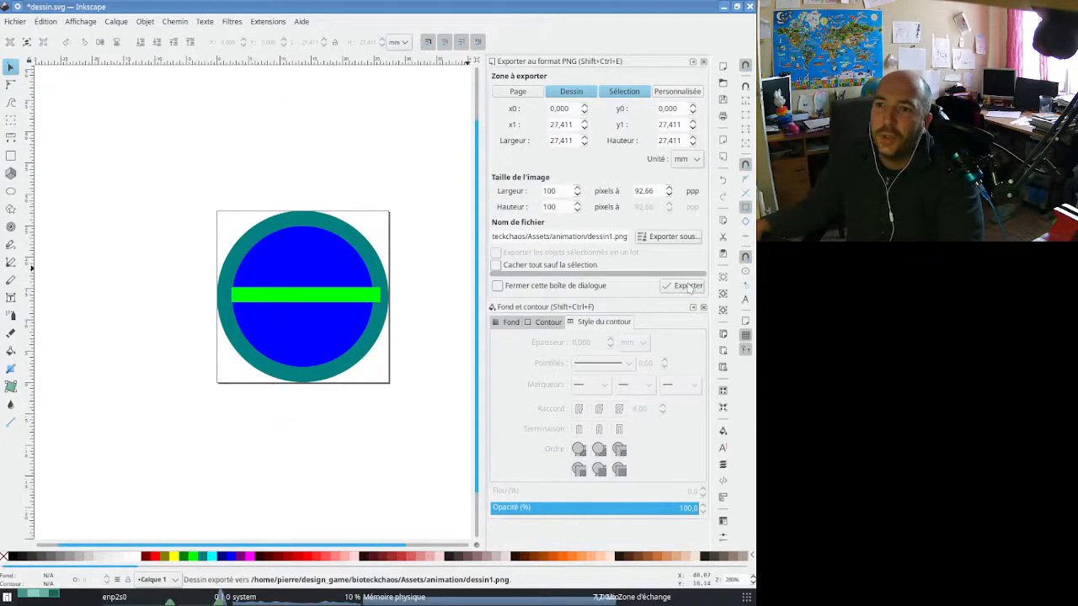
Rotate the circle group clockwise by about 30 degrees around its centre
{"action": "left_click", "coordinate": [278, 269]}
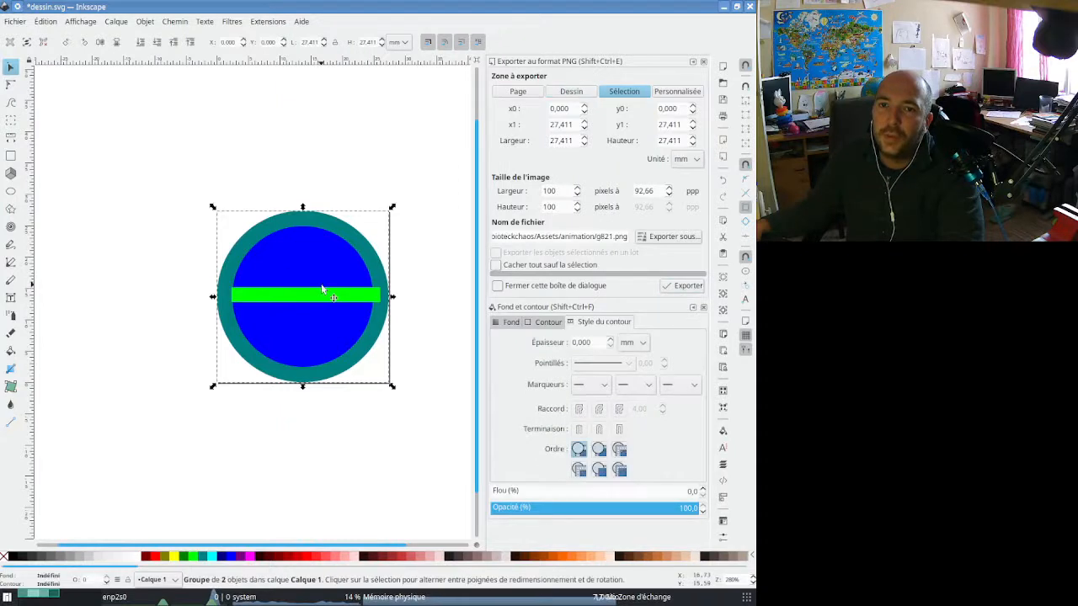
{"action": "left_click", "coordinate": [393, 207]}
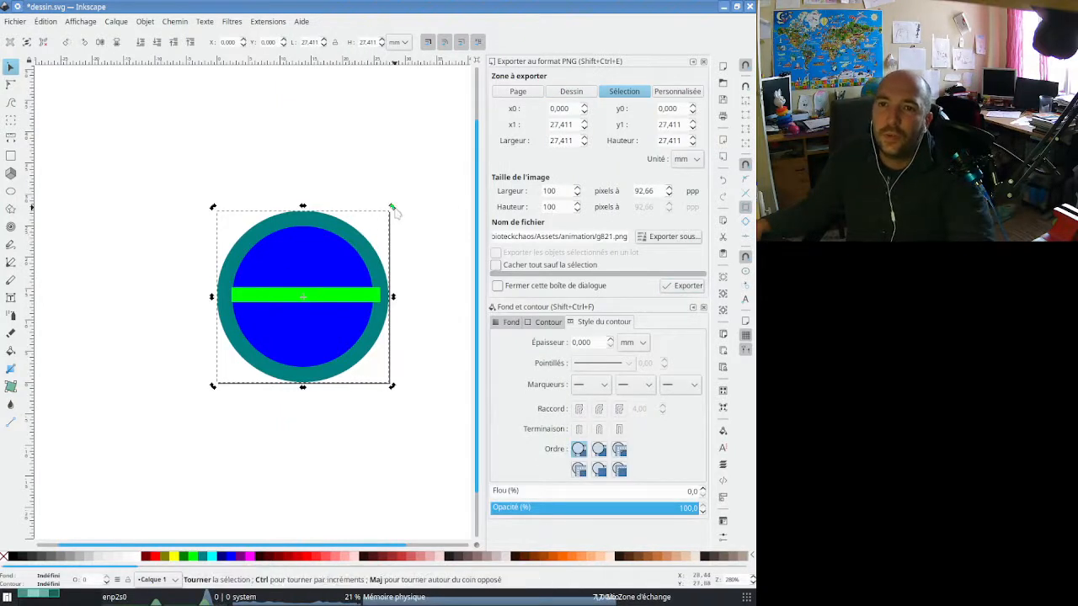
{"action": "left_click_drag", "start_coordinate": [393, 208], "coordinate": [410, 265]}
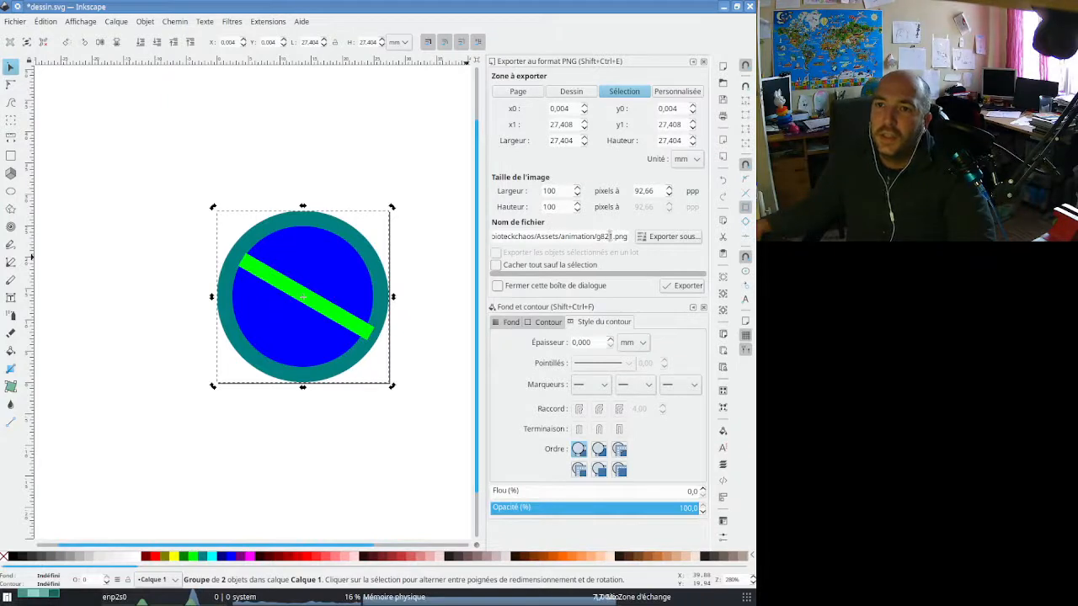
Deselect the rotated group and export the drawing as dessin2.png in the same animation folder
{"action": "left_click", "coordinate": [401, 152]}
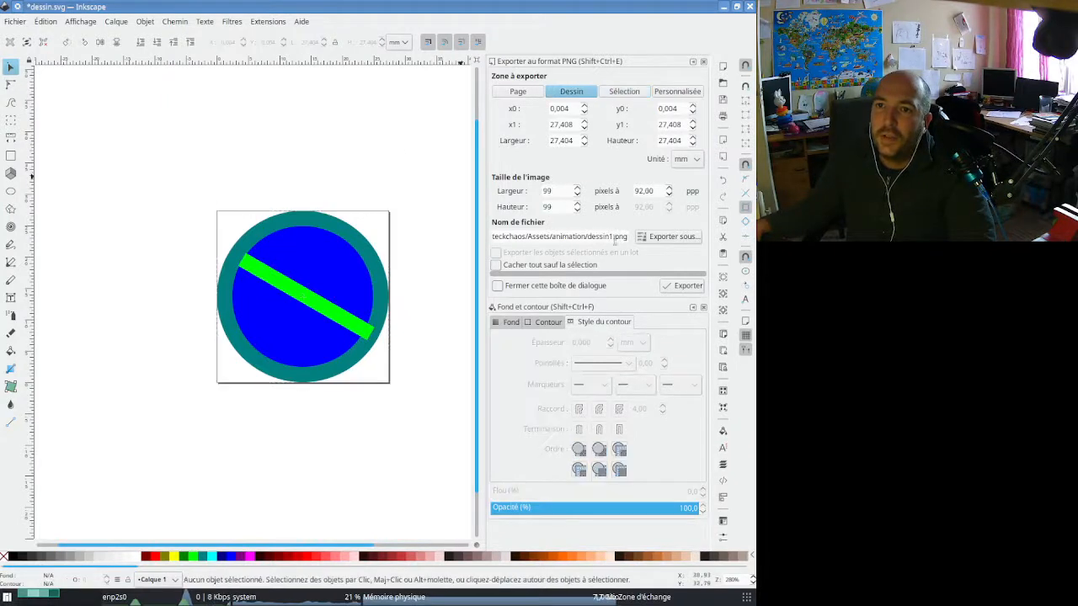
{"action": "left_click", "coordinate": [613, 236]}
{"action": "key", "text": "BackSpace"}
{"action": "type", "text": "2"}
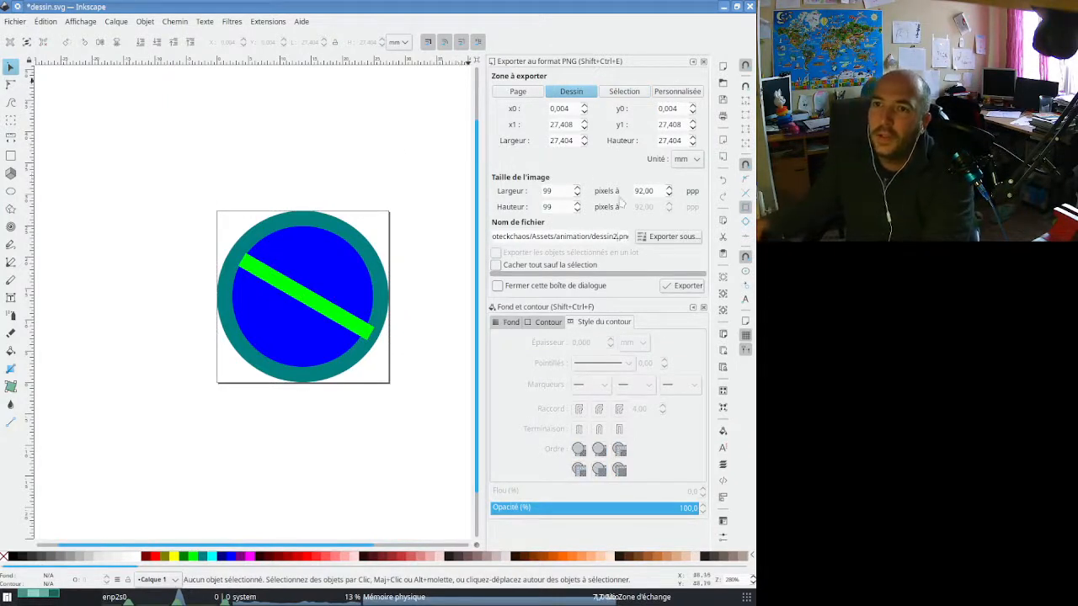
{"action": "left_click", "coordinate": [685, 286]}
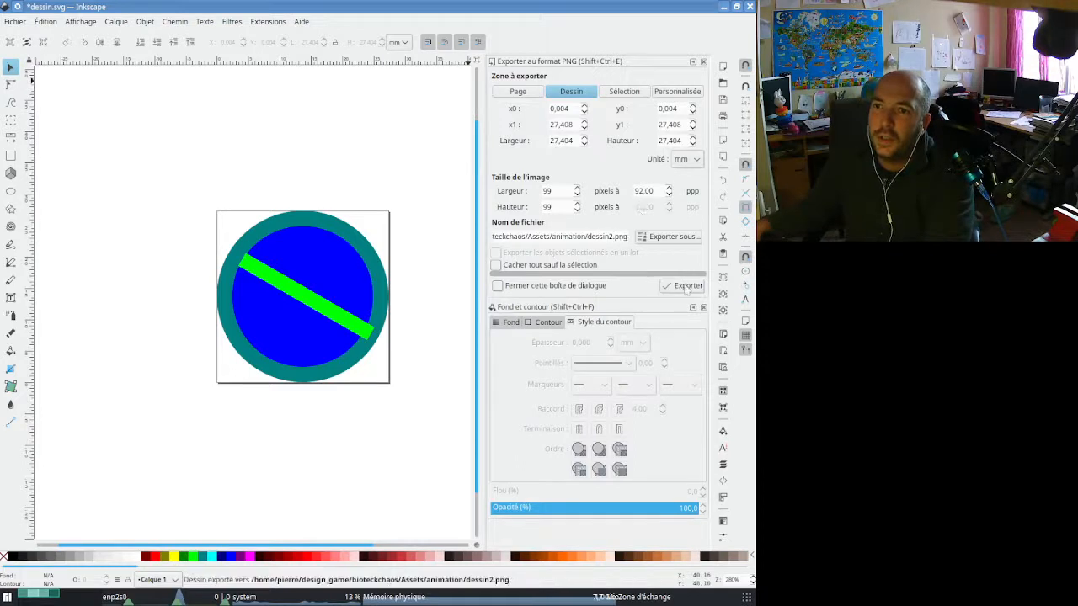
Rotate the circle group clockwise by another 30 degrees or so, making the green line steeper
{"action": "left_click", "coordinate": [297, 253]}
{"action": "left_click", "coordinate": [354, 247]}
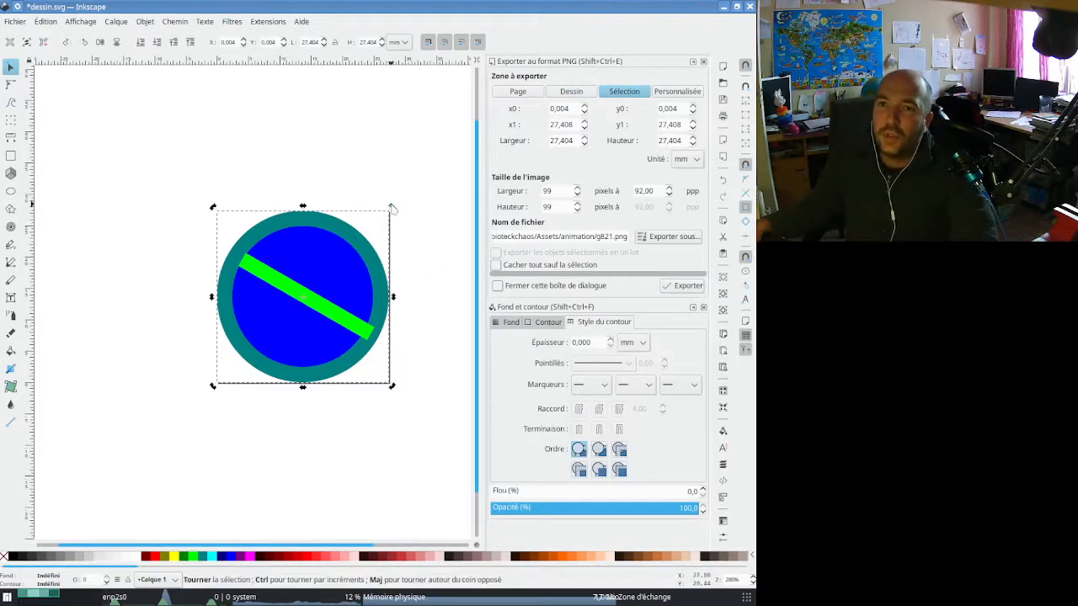
{"action": "left_click_drag", "start_coordinate": [392, 208], "coordinate": [392, 264]}
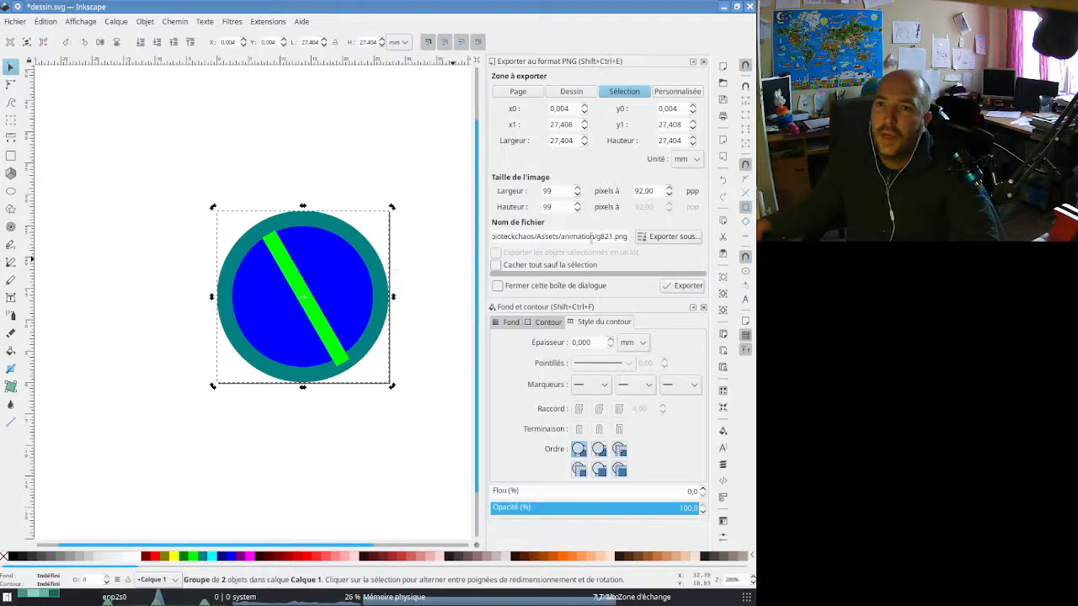
Deselect the group and export this third frame as dessin3.png in the animation folder
{"action": "left_click", "coordinate": [379, 171]}
{"action": "left_click", "coordinate": [614, 236]}
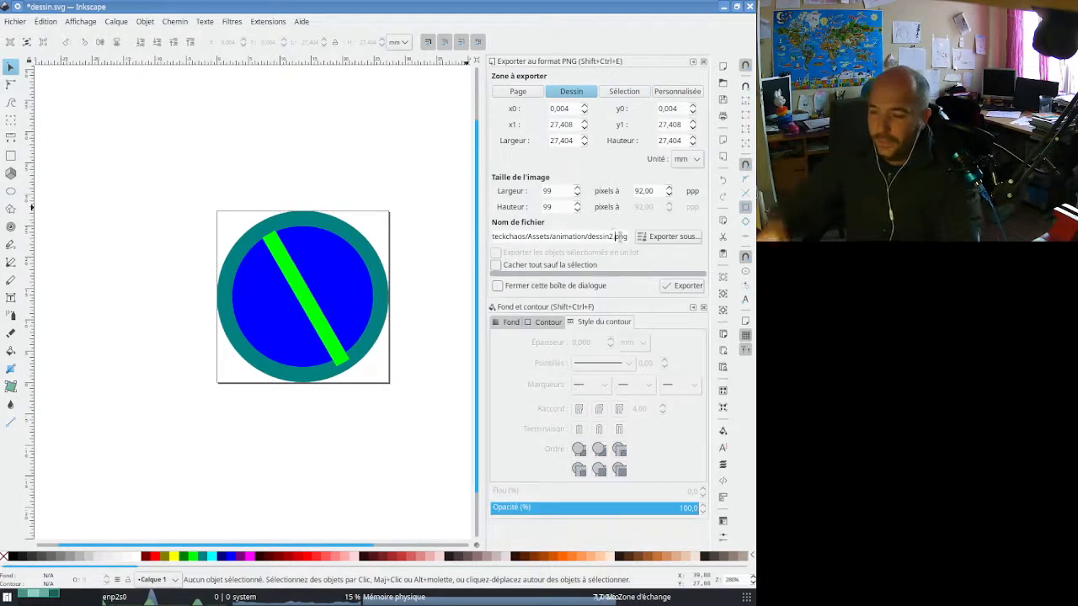
{"action": "key", "text": "BackSpace"}
{"action": "type", "text": "3"}
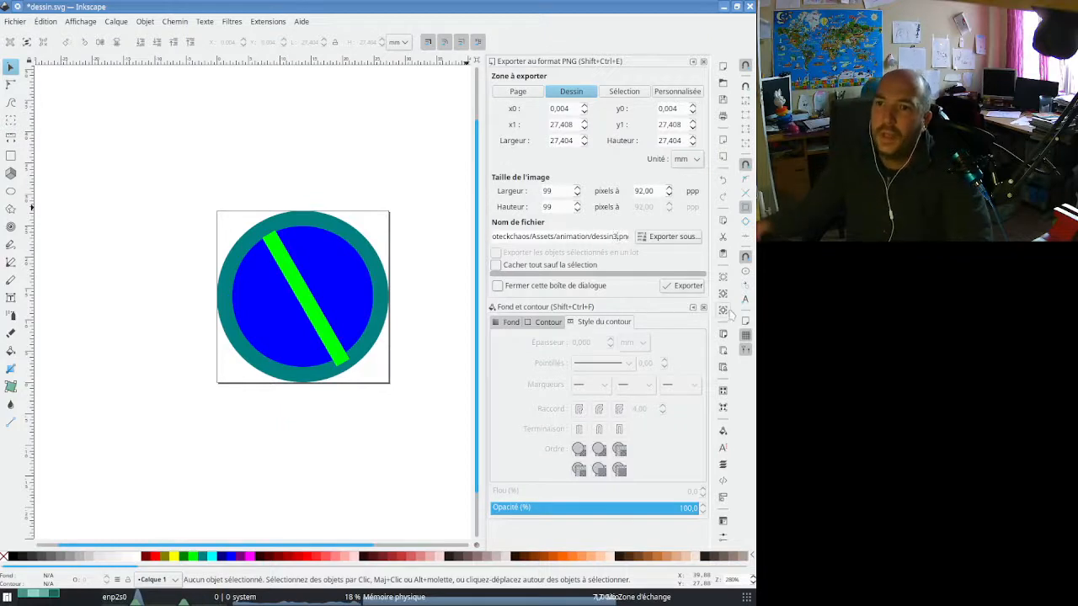
{"action": "key", "text": "Return"}
Rotate the circle group further clockwise until the green line stands vertical
{"action": "left_click", "coordinate": [303, 237]}
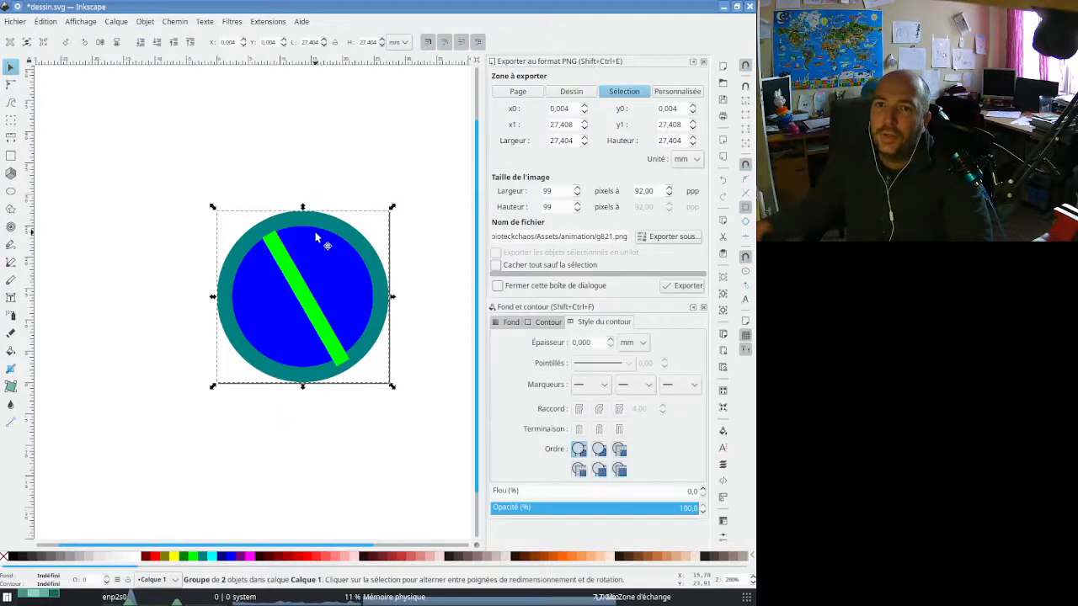
{"action": "left_click", "coordinate": [328, 242]}
{"action": "left_click_drag", "start_coordinate": [391, 208], "coordinate": [400, 263]}
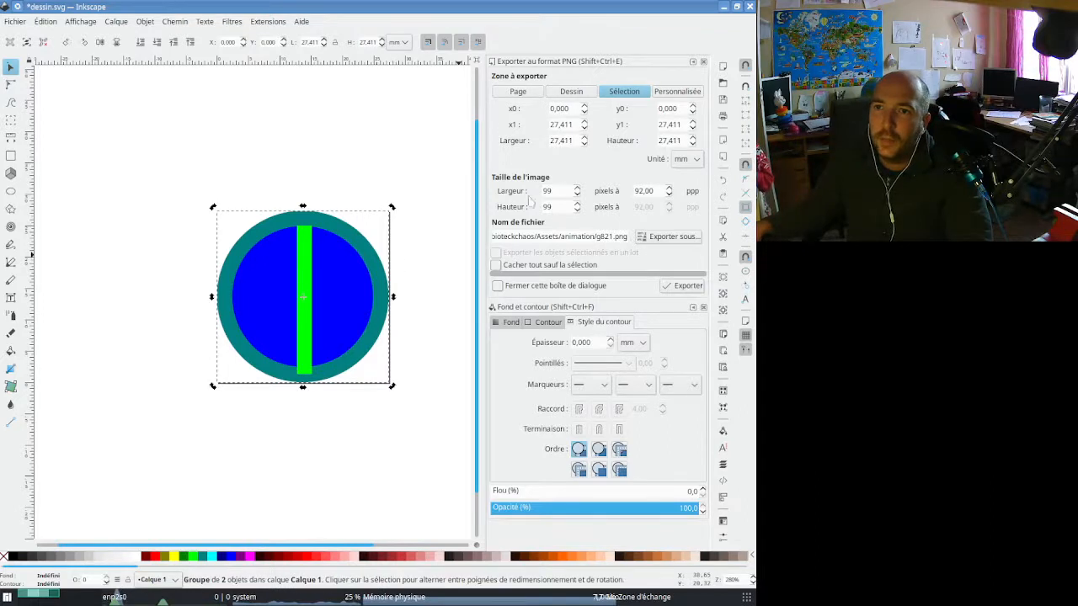
Deselect the group, export the drawing as dessin4.png in the animation folder, and save the SVG document
{"action": "left_click", "coordinate": [438, 169]}
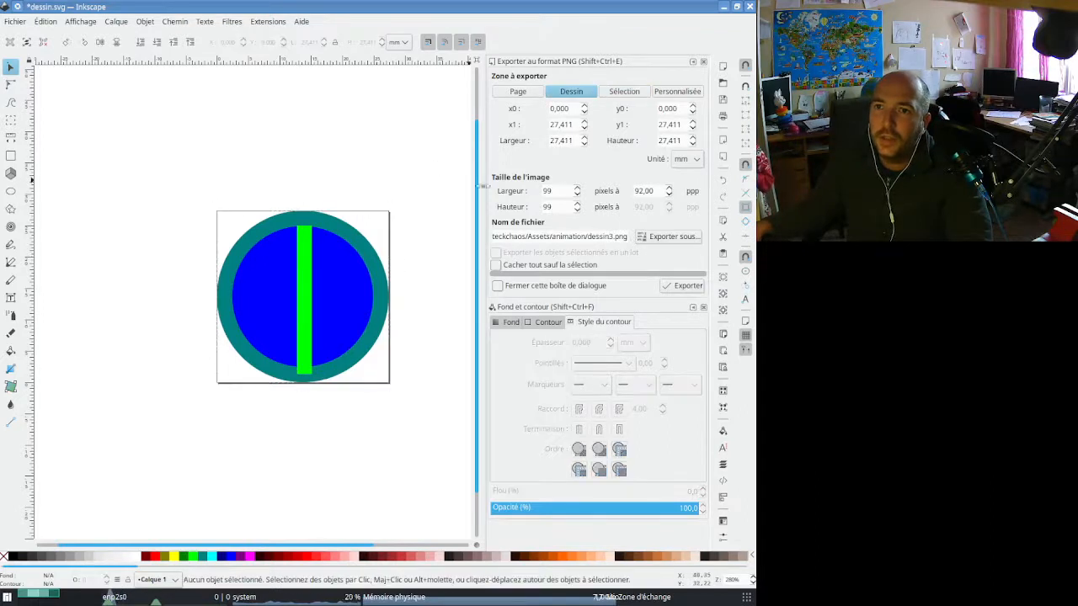
{"action": "left_click", "coordinate": [613, 237]}
{"action": "key", "text": "BackSpace"}
{"action": "type", "text": "4"}
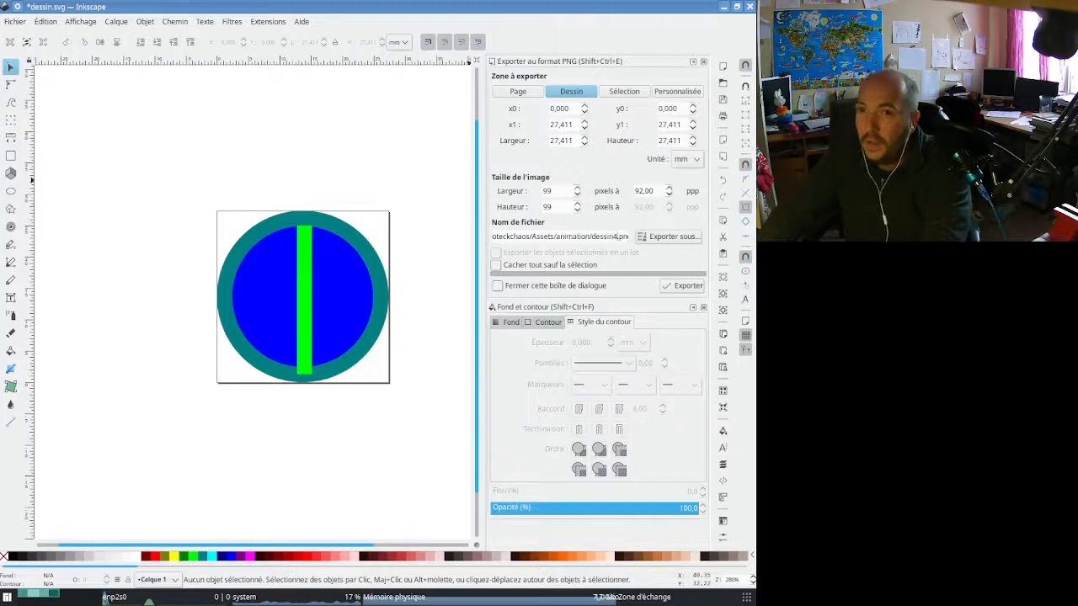
{"action": "key", "text": "Return"}
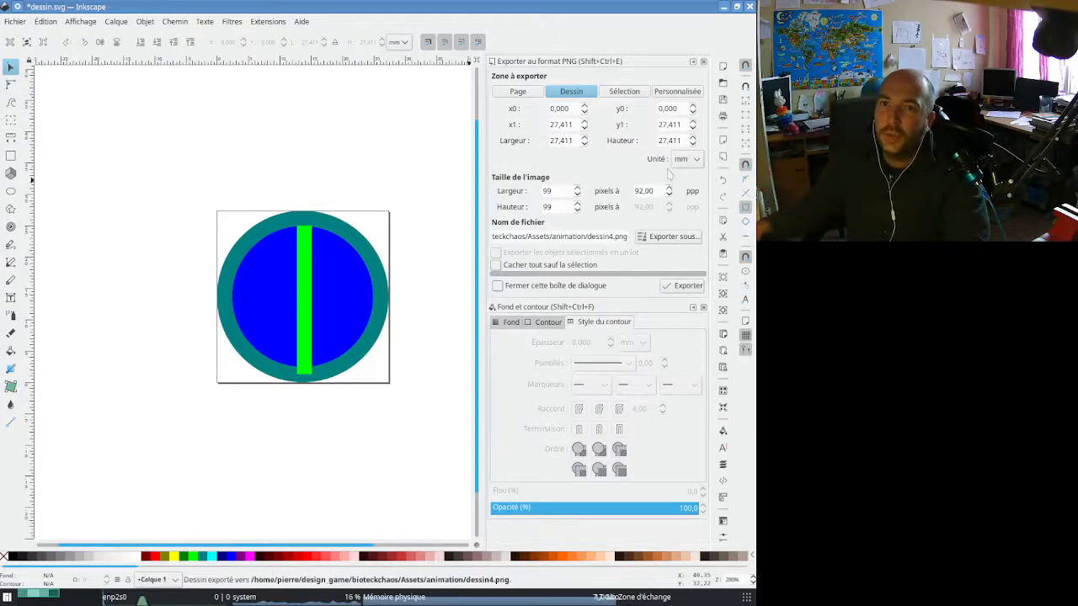
{"action": "key", "text": "ctrl+s"}
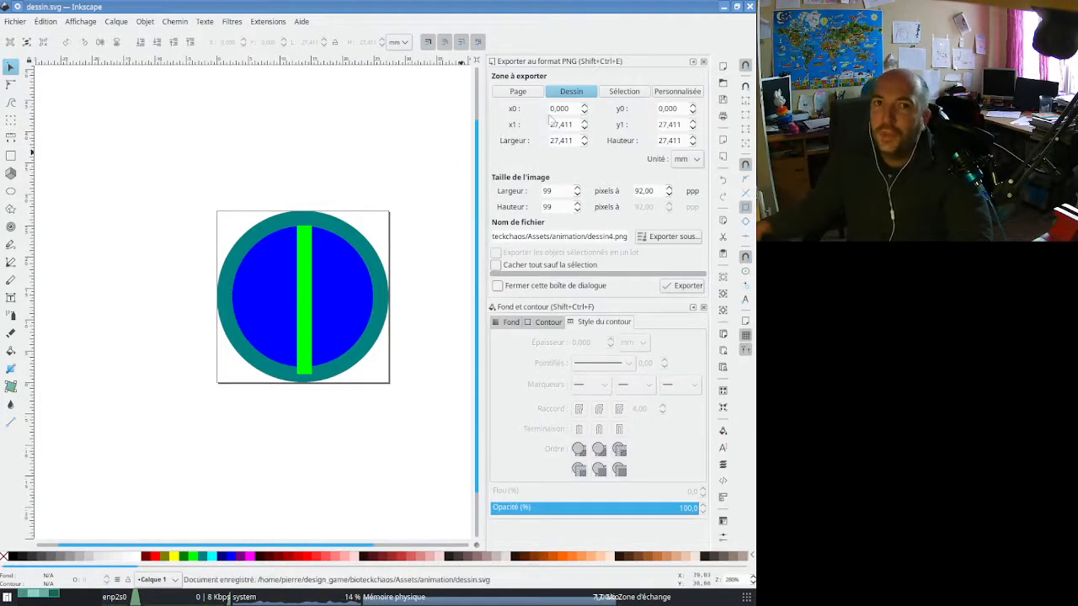
Close Inkscape, switch to Unity, and open the animation folder within the project's Assets
{"action": "left_click", "coordinate": [748, 7]}
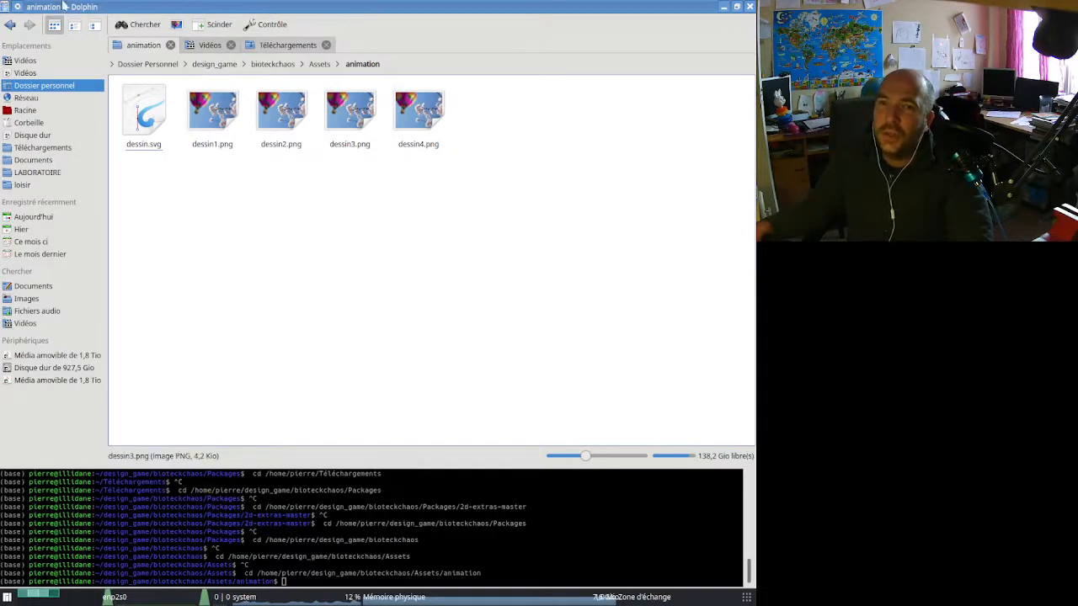
{"action": "left_click", "coordinate": [723, 6]}
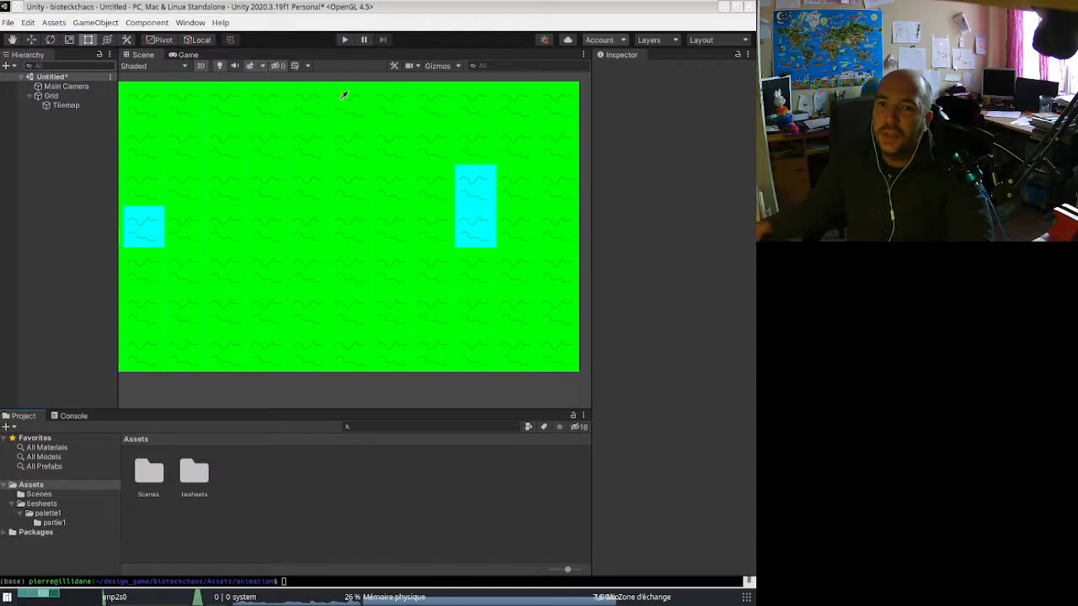
{"action": "left_click", "coordinate": [270, 485]}
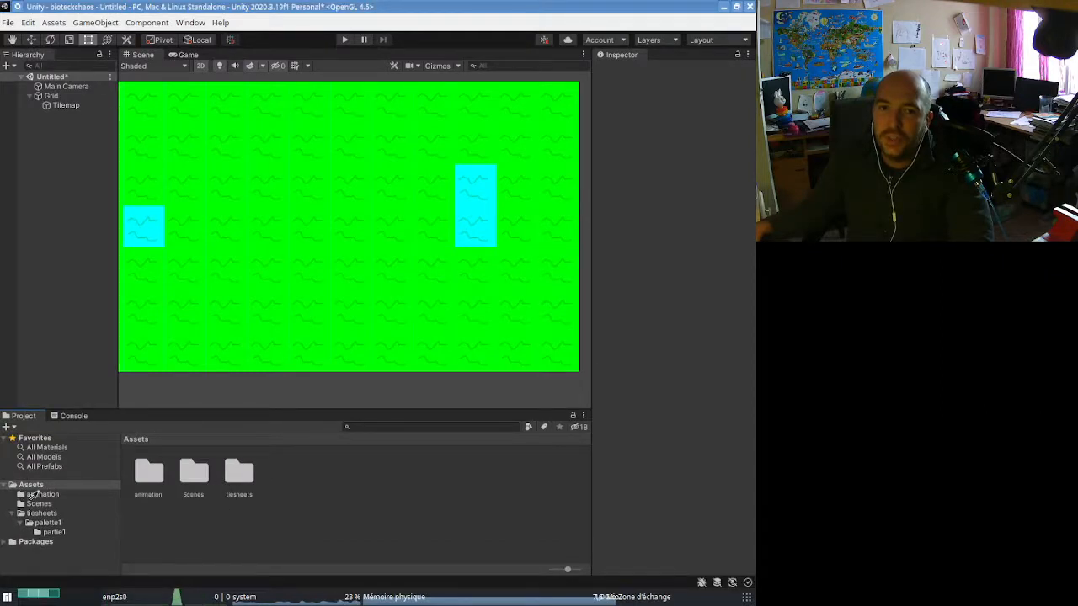
{"action": "left_click", "coordinate": [31, 487]}
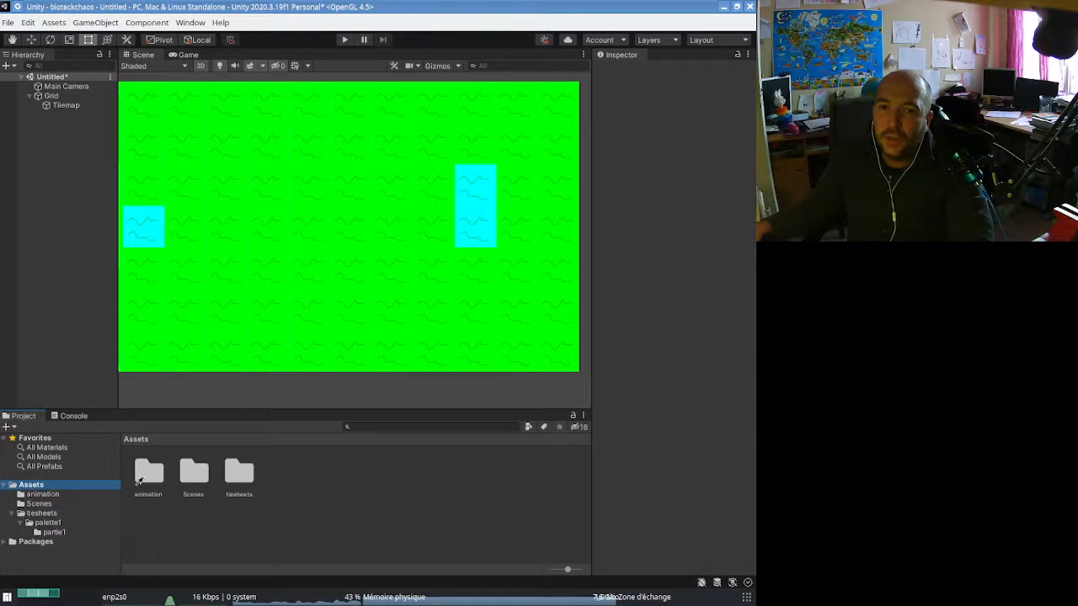
{"action": "double_click", "coordinate": [149, 473]}
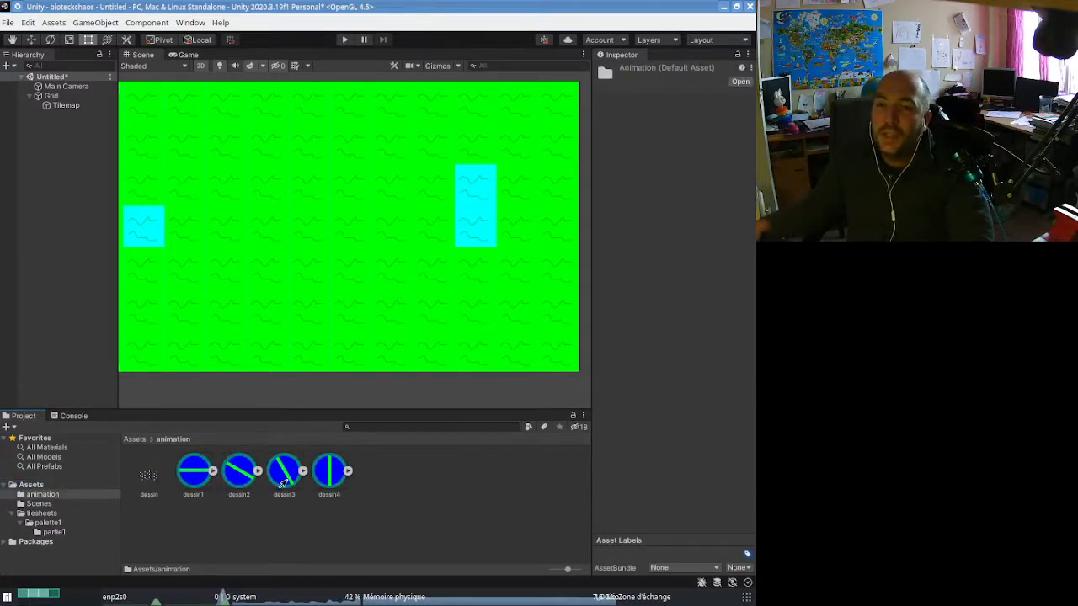
{"action": "left_click", "coordinate": [406, 503]}
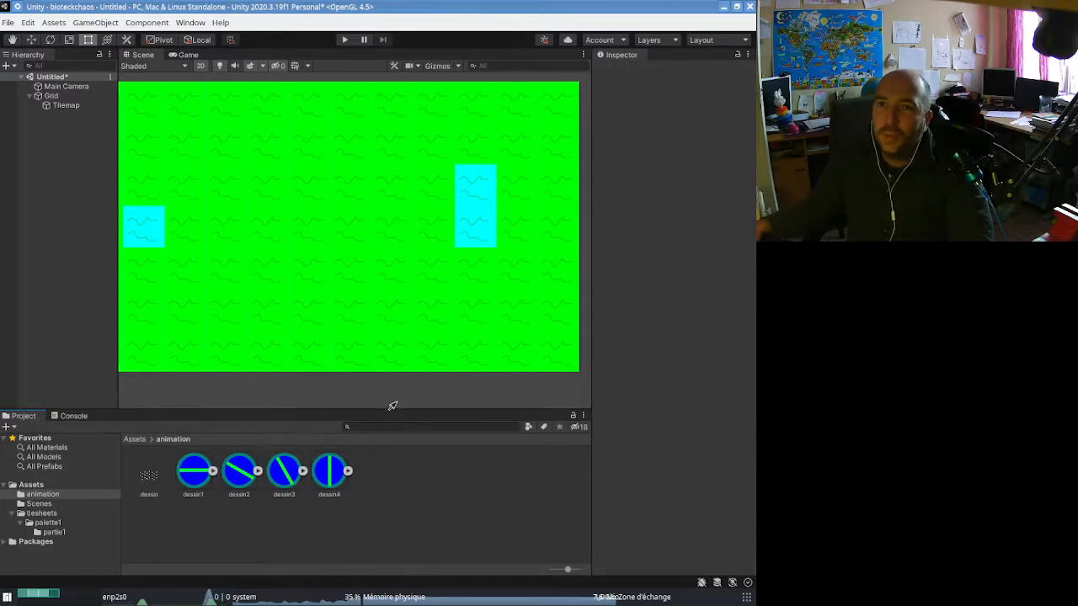
Create a square 2D sprite in the scene and add an Animator component to it
{"action": "right_click", "coordinate": [68, 139]}
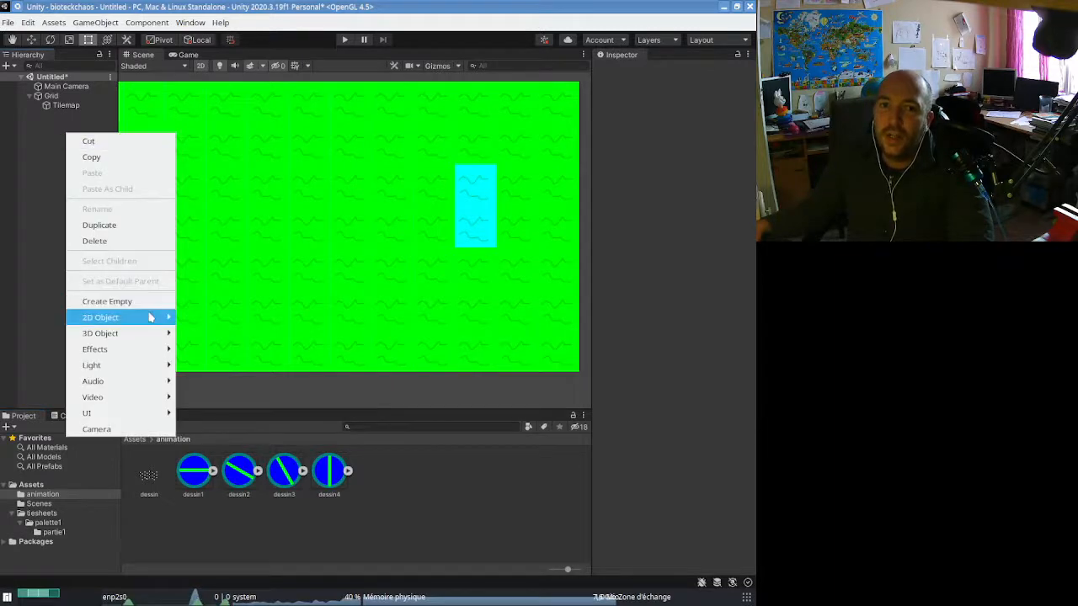
{"action": "mouse_move", "coordinate": [151, 318]}
{"action": "mouse_move", "coordinate": [218, 325]}
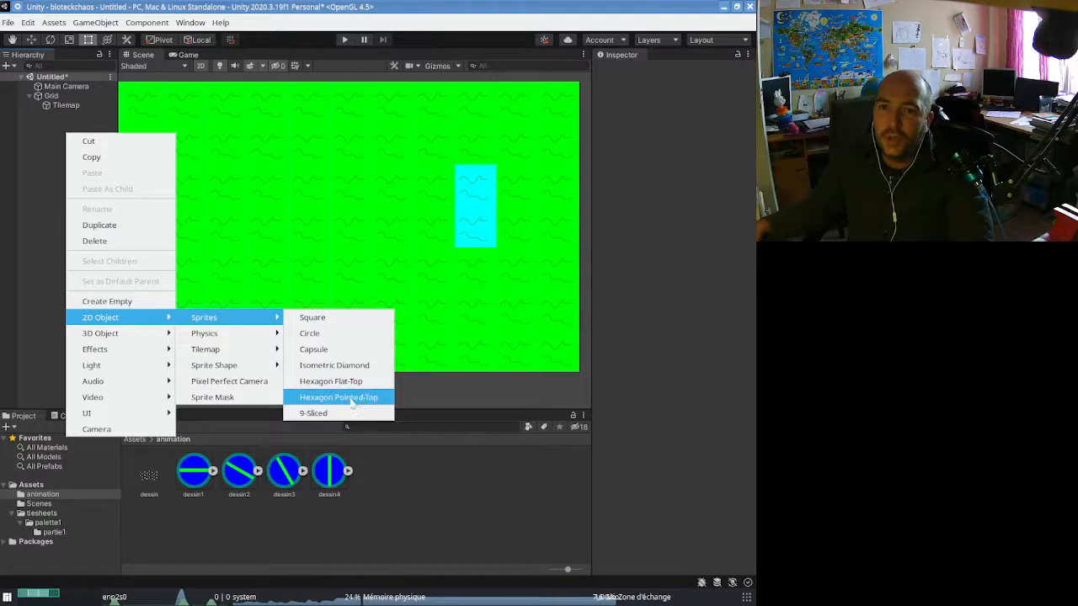
{"action": "left_click", "coordinate": [344, 321]}
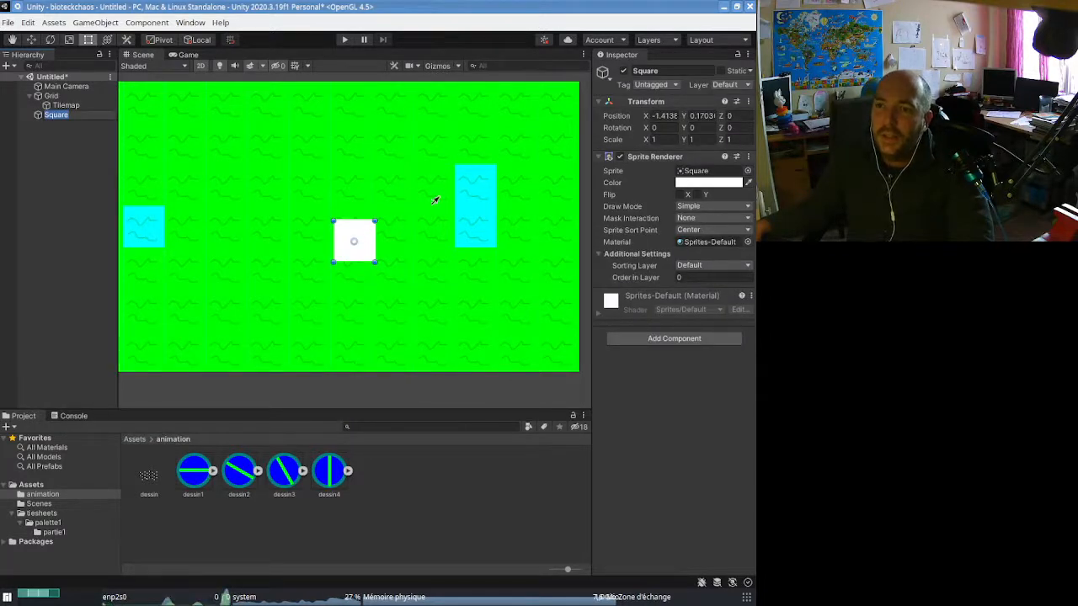
{"action": "left_click", "coordinate": [662, 340]}
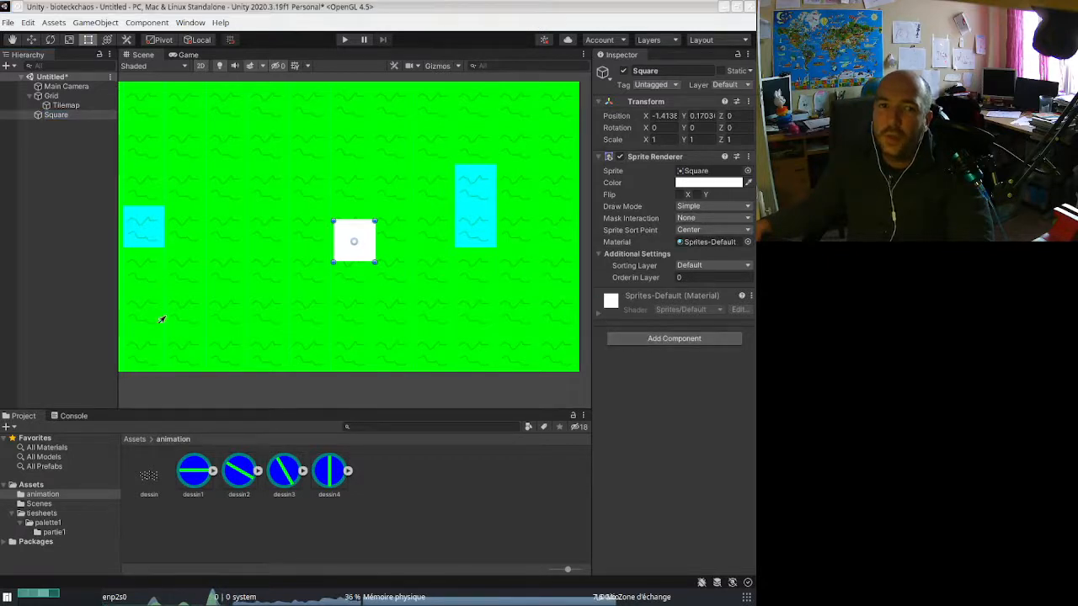
{"action": "left_click", "coordinate": [670, 416]}
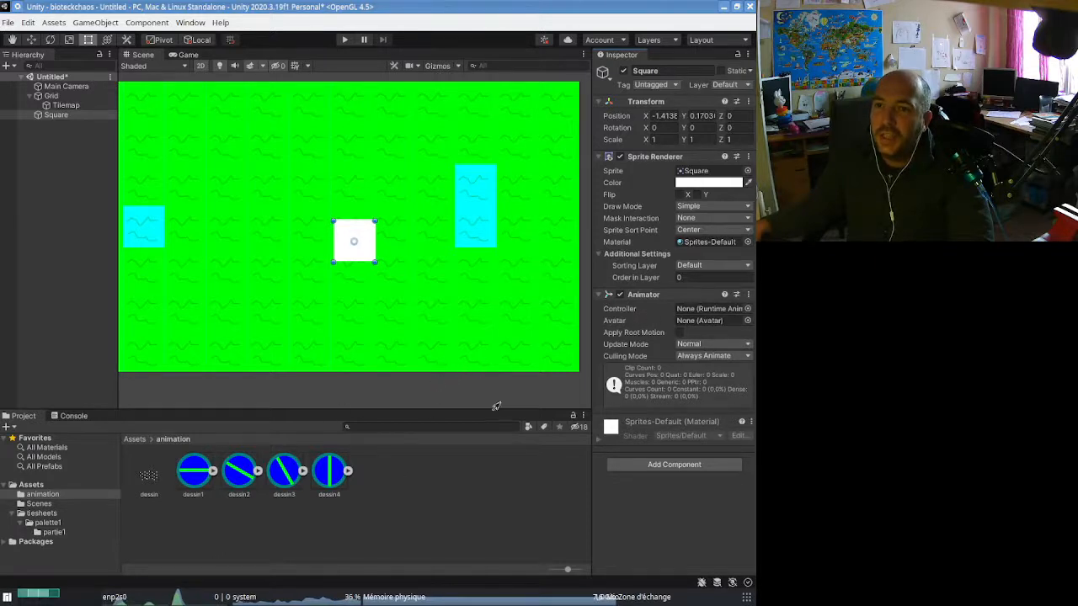
Create an Animator Controller named roue in the animation folder and assign it to the square's Animator component
{"action": "right_click", "coordinate": [390, 476]}
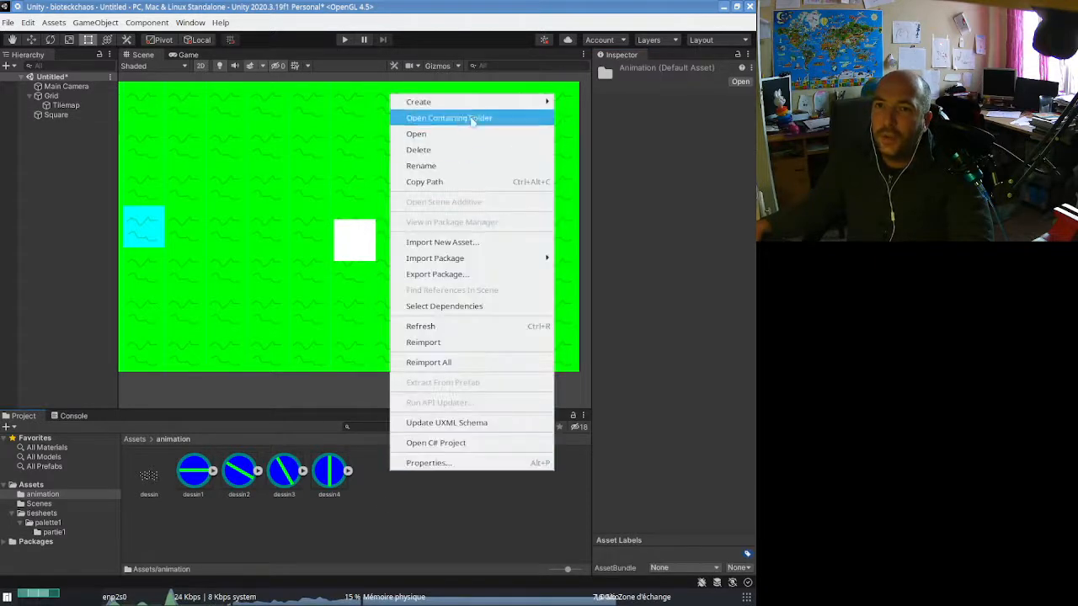
{"action": "mouse_move", "coordinate": [478, 107]}
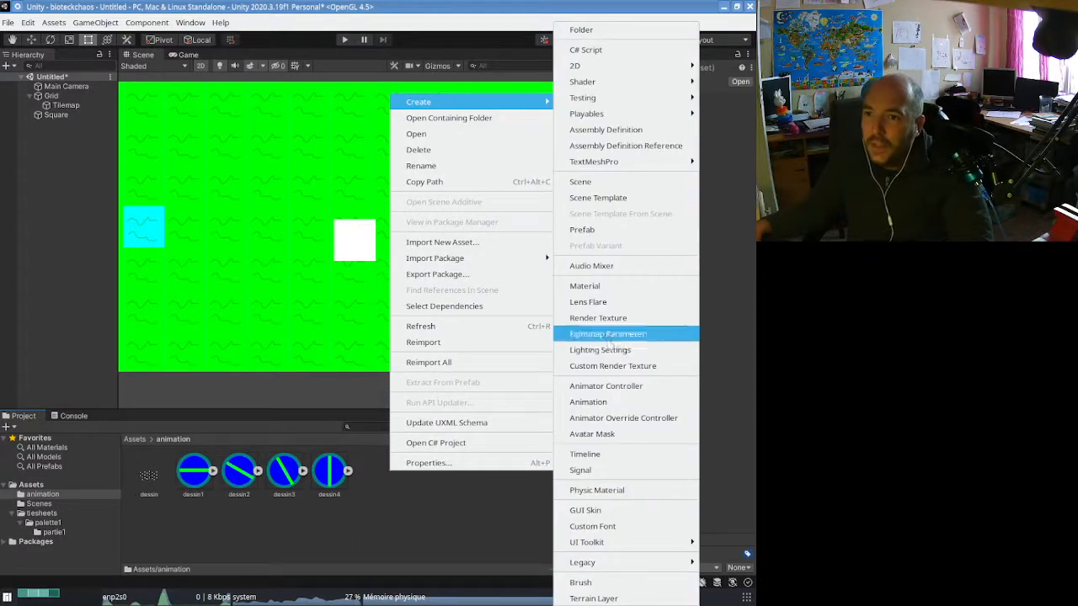
{"action": "left_click", "coordinate": [620, 390]}
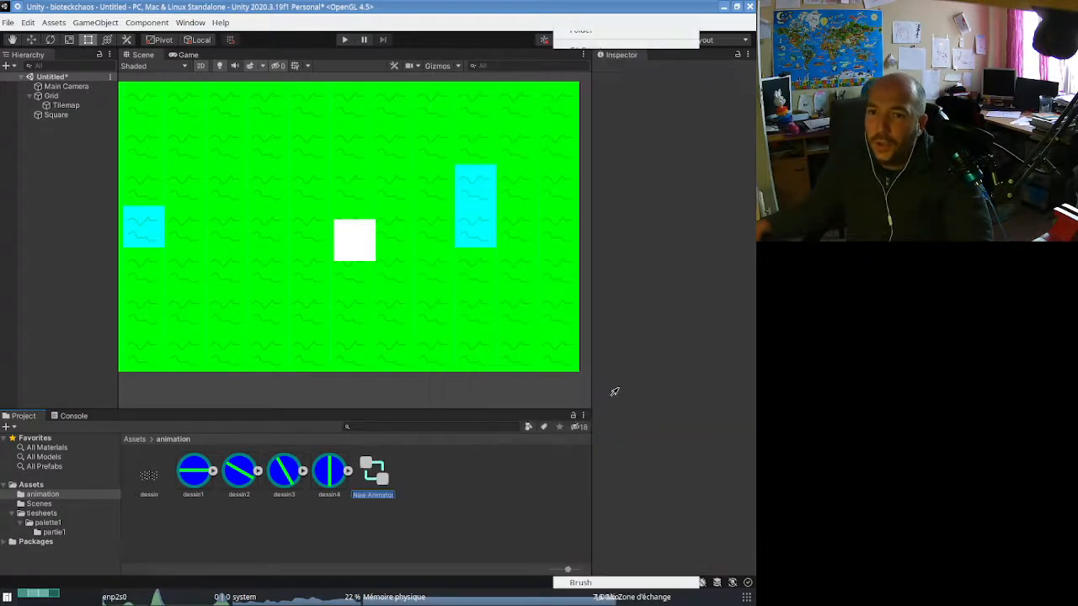
{"action": "type", "text": "roue"}
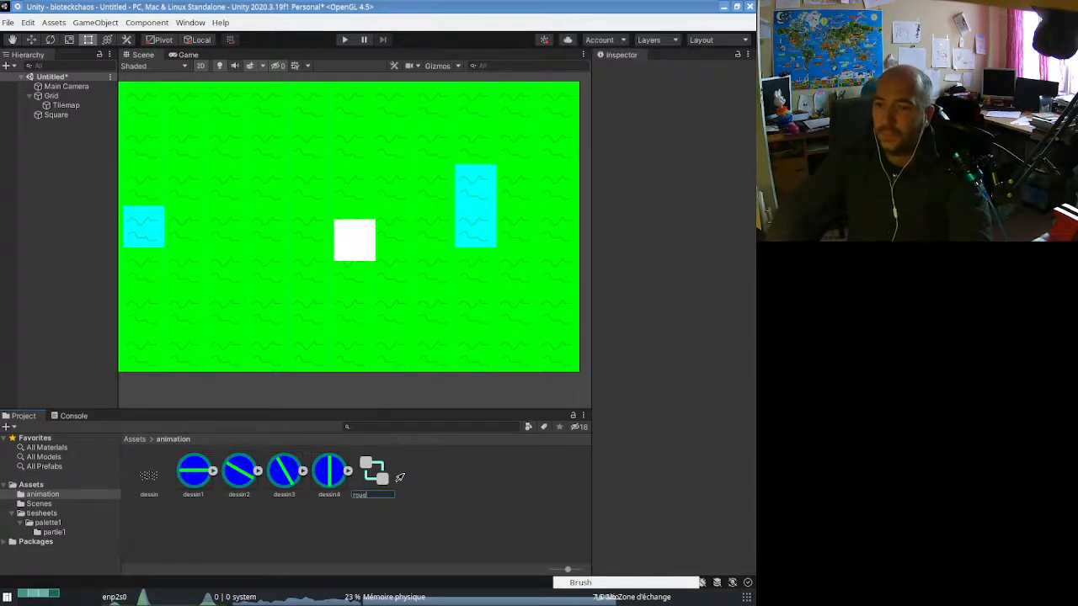
{"action": "key", "text": "Return"}
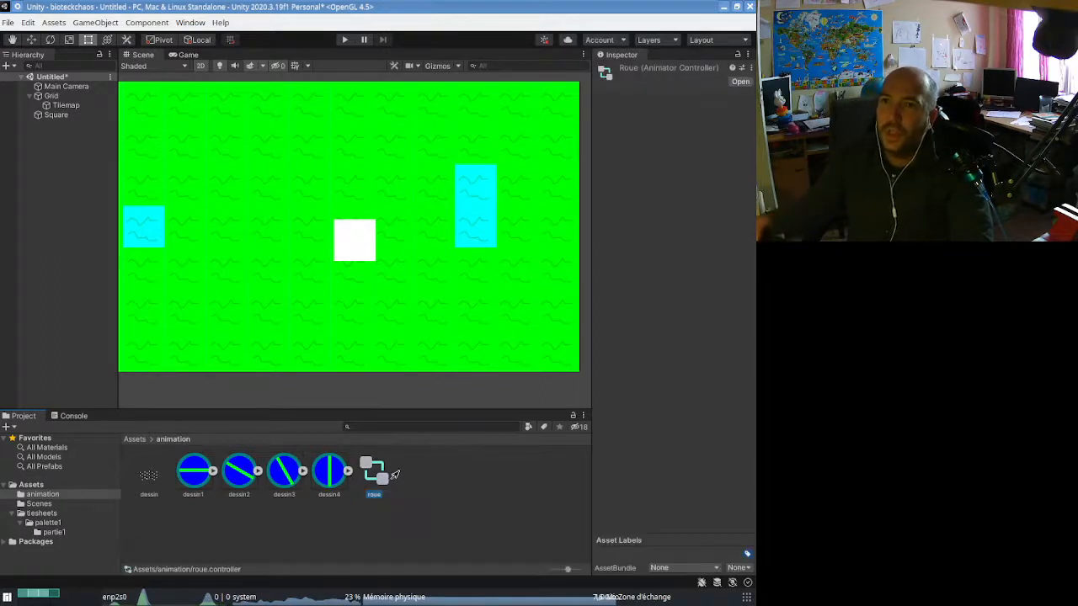
{"action": "left_click", "coordinate": [337, 239]}
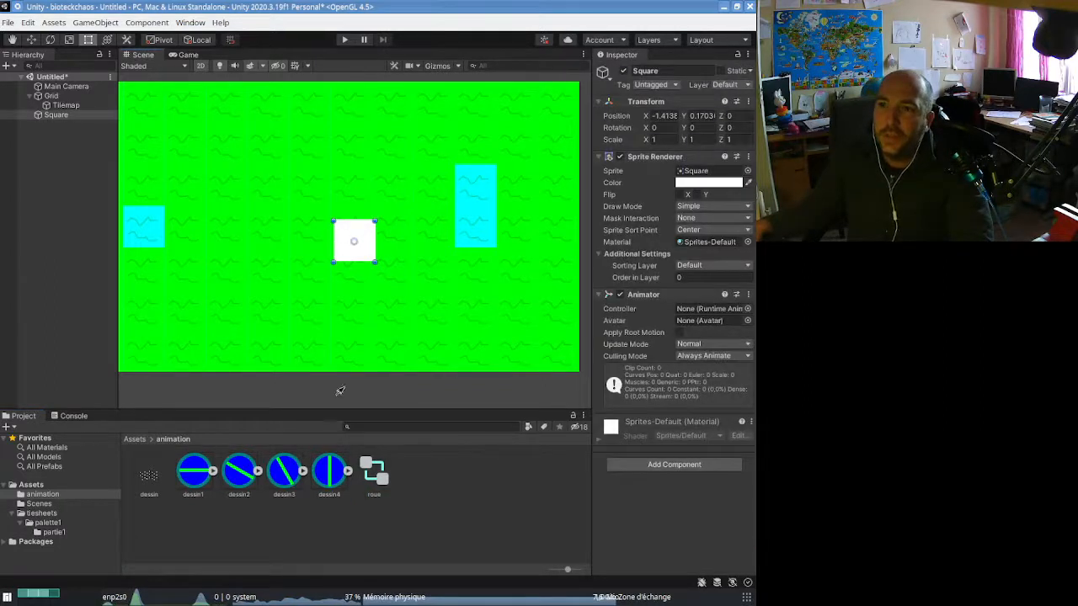
{"action": "left_click_drag", "start_coordinate": [431, 473], "coordinate": [705, 313]}
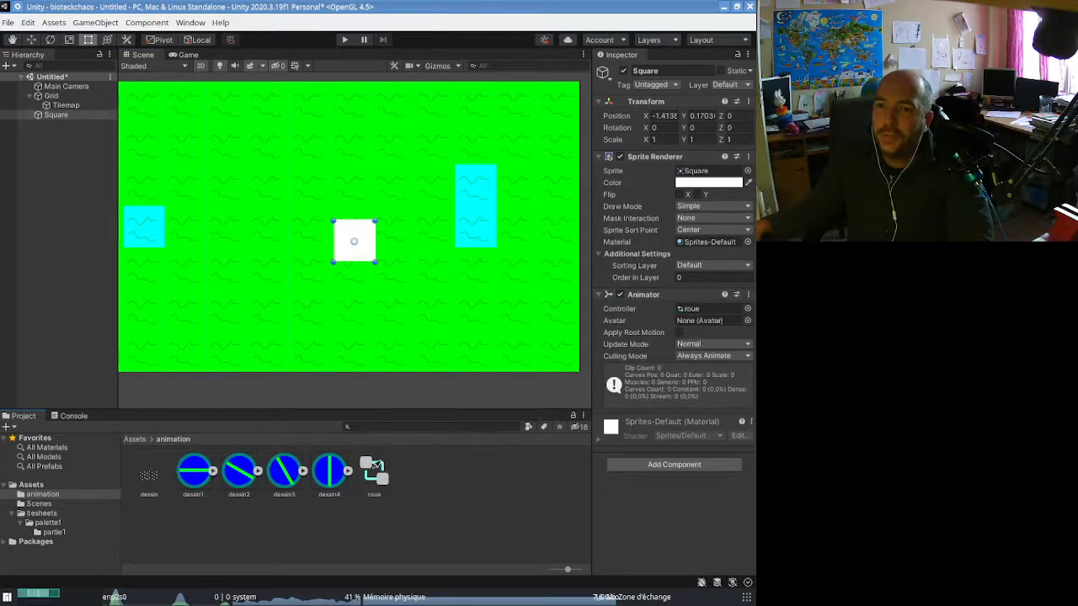
Open the roue controller in the Animator window and dock it and the Animation window alongside Project and Console
{"action": "double_click", "coordinate": [374, 473]}
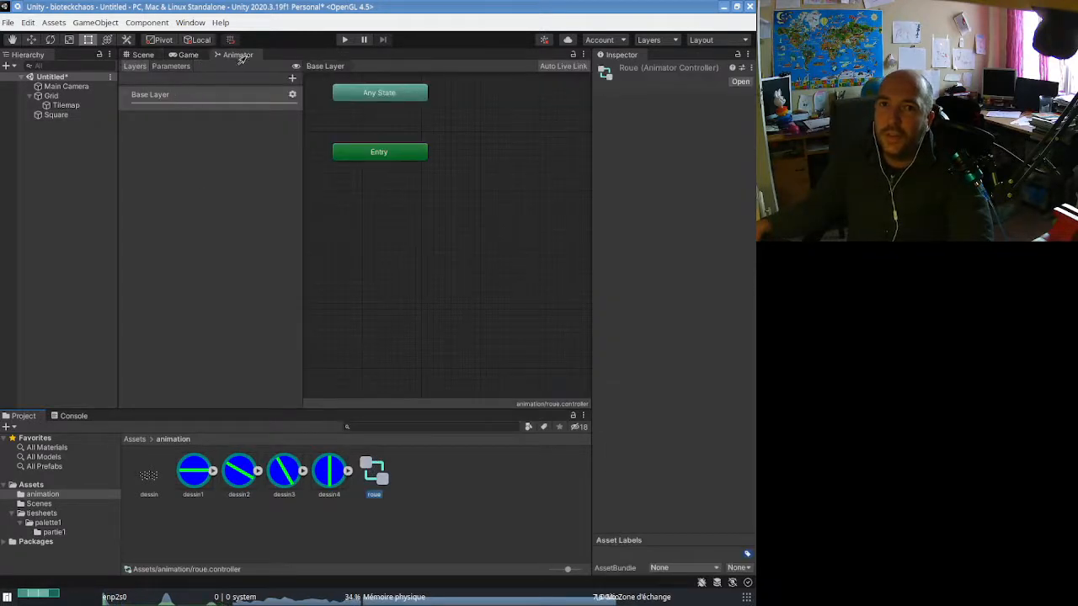
{"action": "left_click_drag", "start_coordinate": [239, 56], "coordinate": [242, 410]}
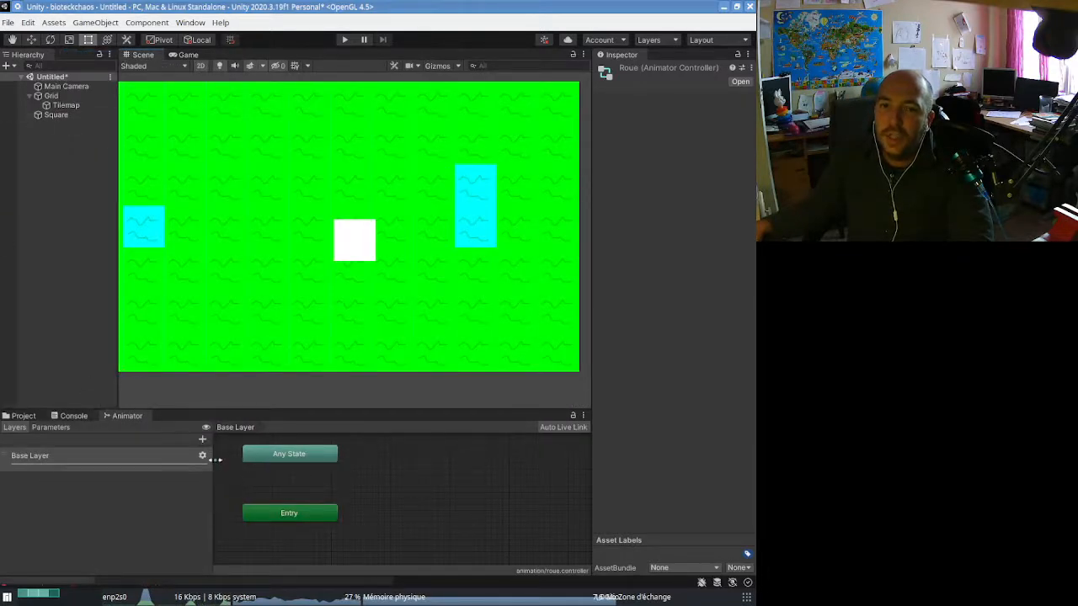
{"action": "left_click", "coordinate": [191, 23]}
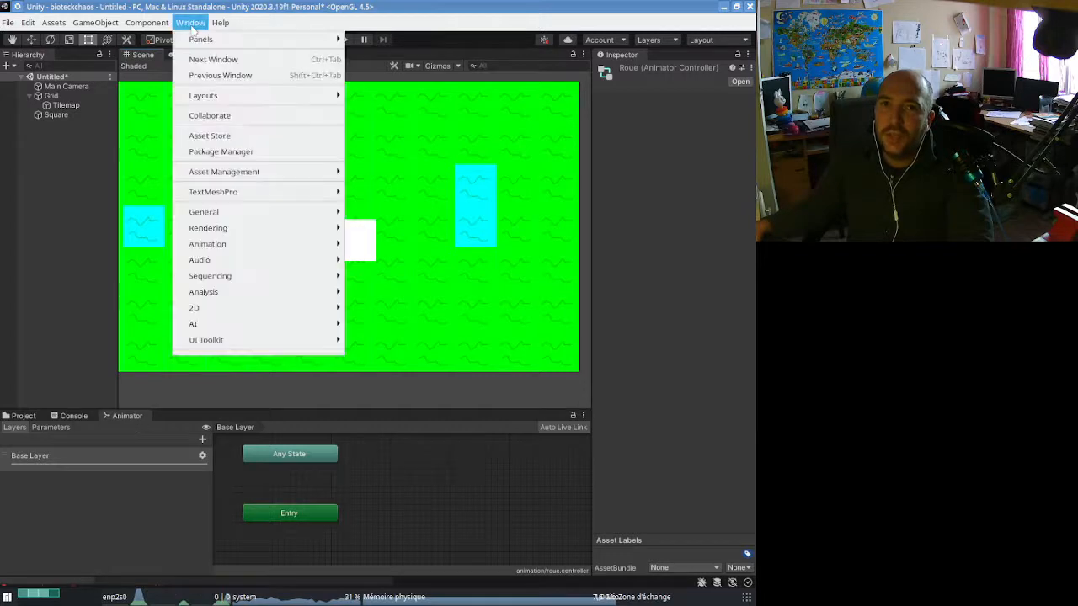
{"action": "mouse_move", "coordinate": [252, 246]}
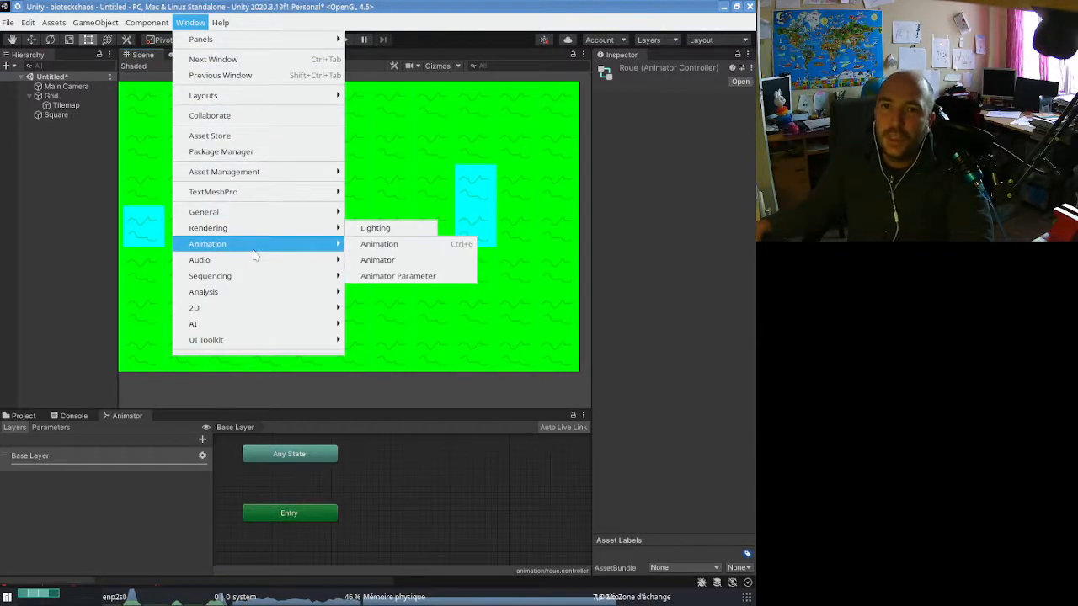
{"action": "left_click", "coordinate": [387, 248]}
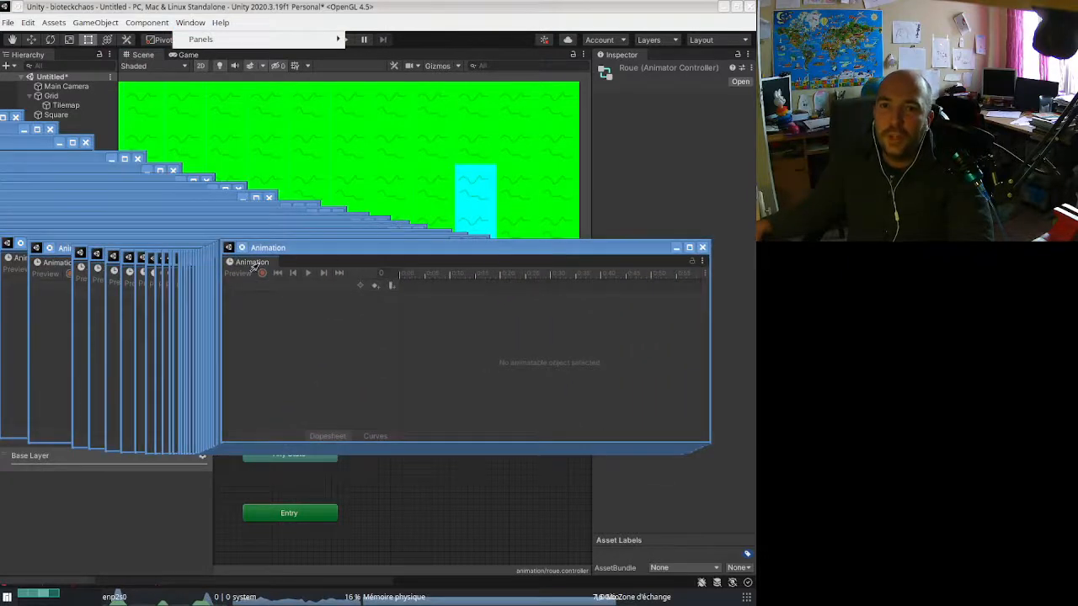
{"action": "left_click_drag", "start_coordinate": [253, 265], "coordinate": [172, 462]}
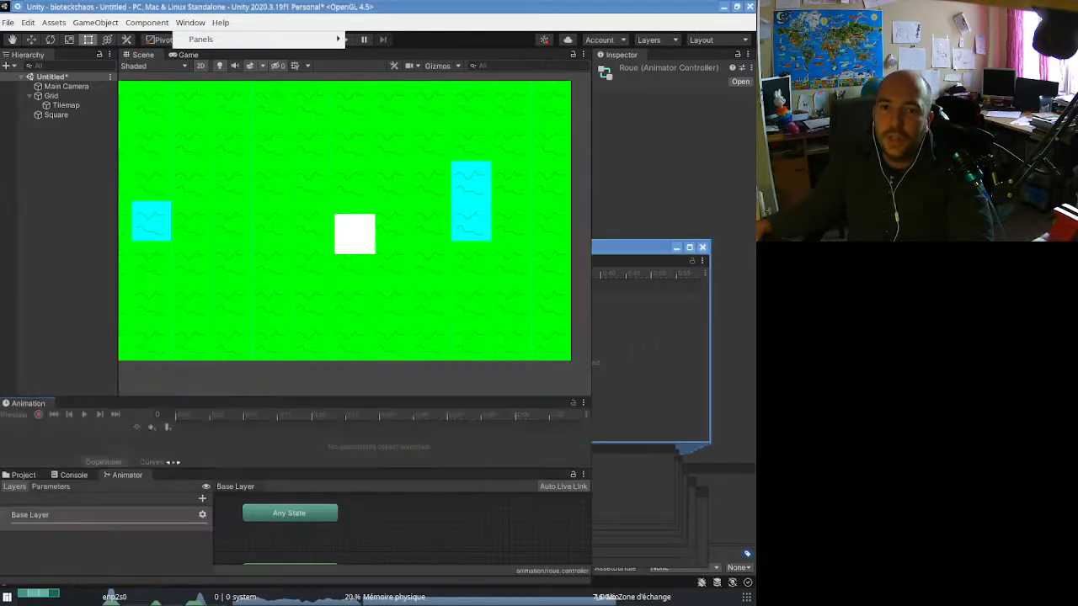
{"action": "left_click_drag", "start_coordinate": [28, 403], "coordinate": [181, 483]}
{"action": "left_click", "coordinate": [120, 437]}
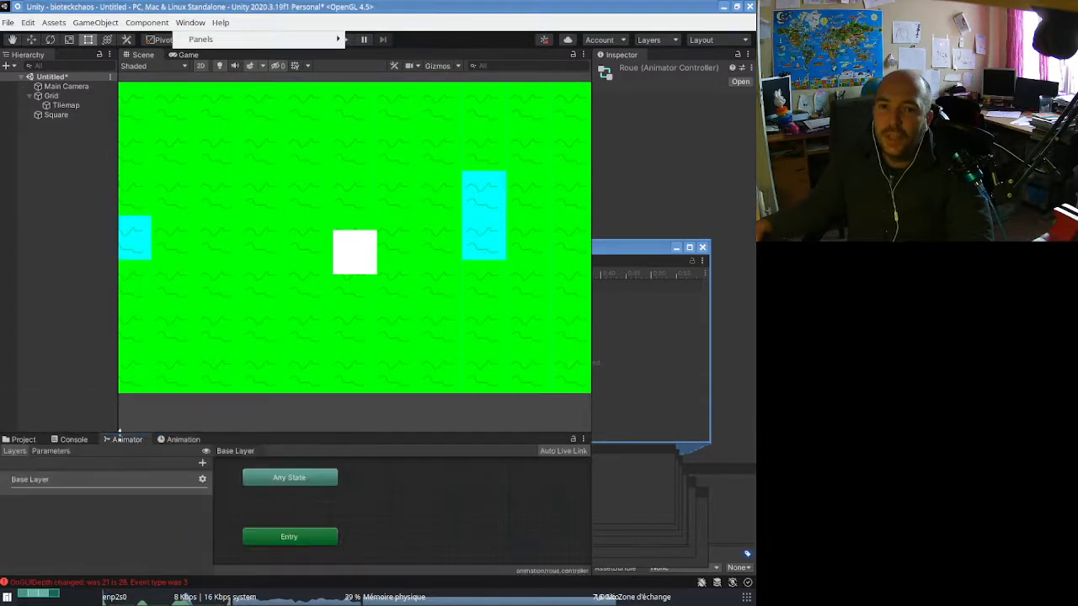
{"action": "left_click", "coordinate": [179, 440]}
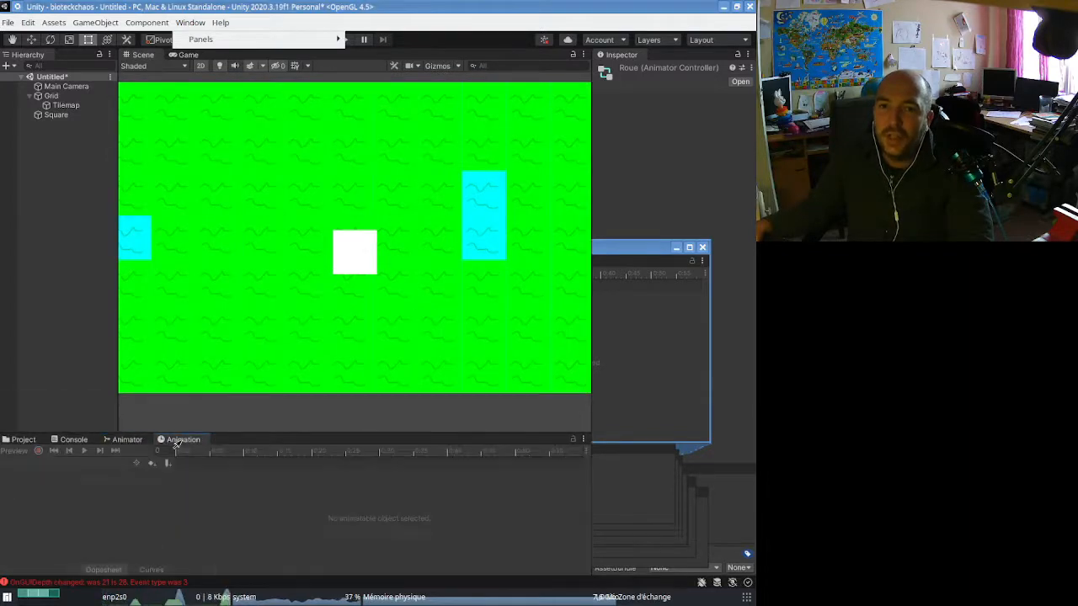
{"action": "left_click", "coordinate": [117, 439]}
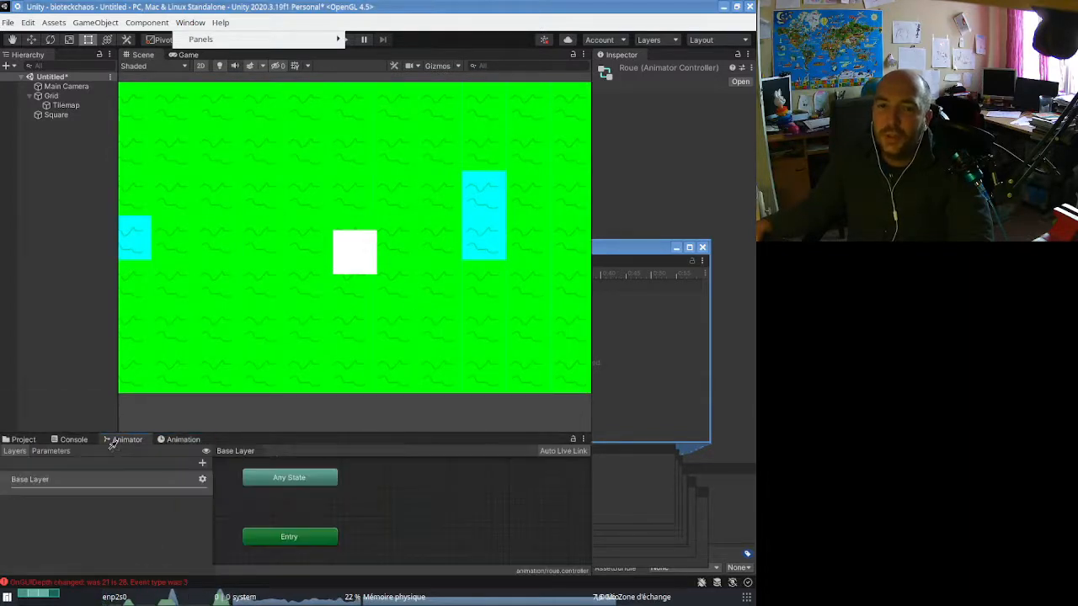
Create an animation clip named tourne for the square sprite and save it in the animation folder
{"action": "left_click", "coordinate": [182, 439]}
{"action": "left_click", "coordinate": [356, 249]}
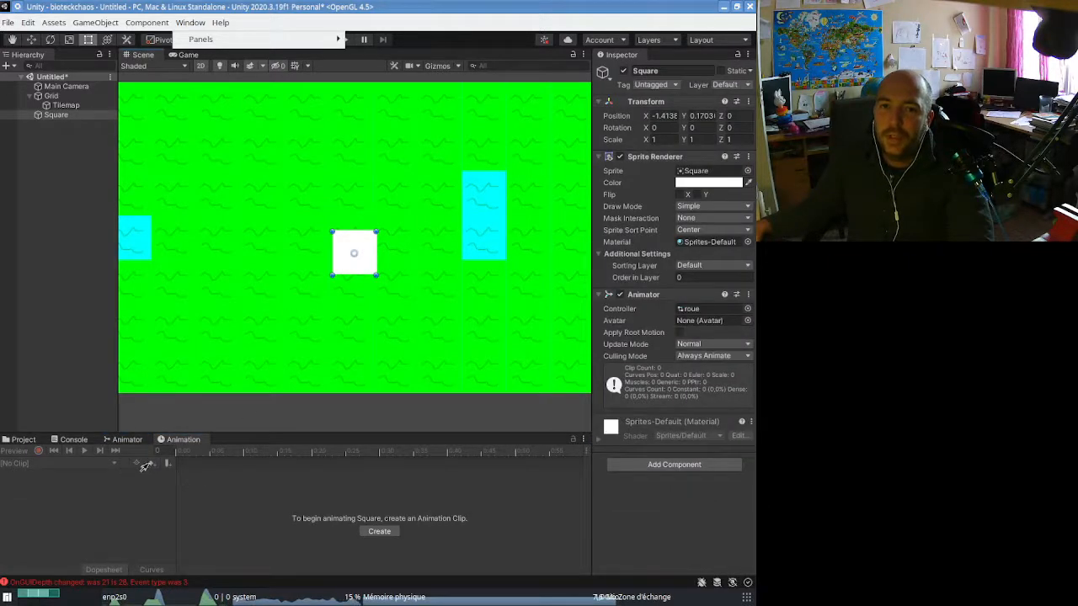
{"action": "left_click", "coordinate": [380, 532]}
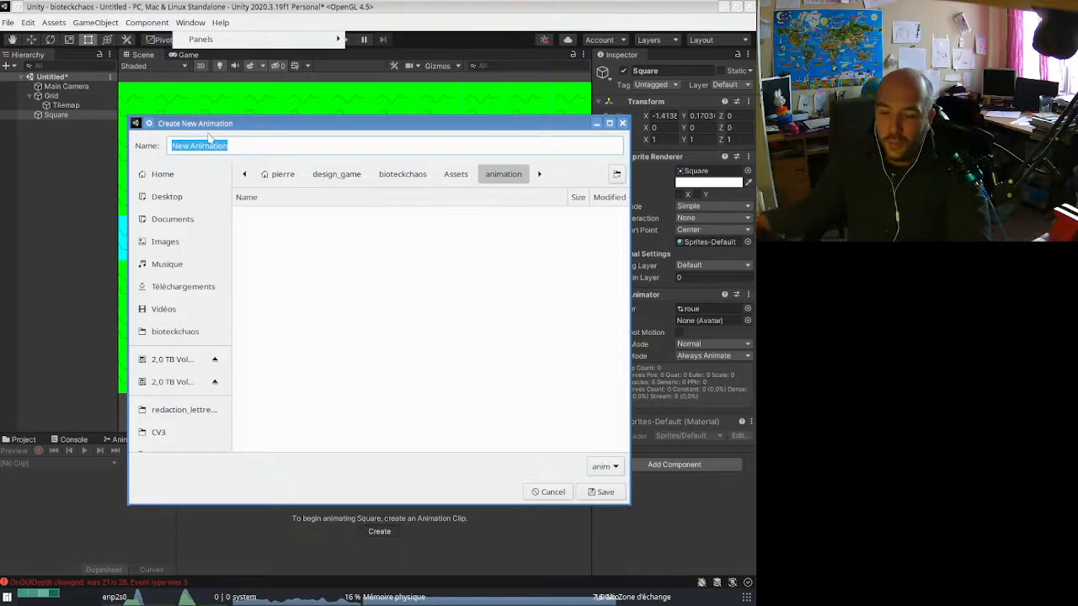
{"action": "type", "text": "tourne"}
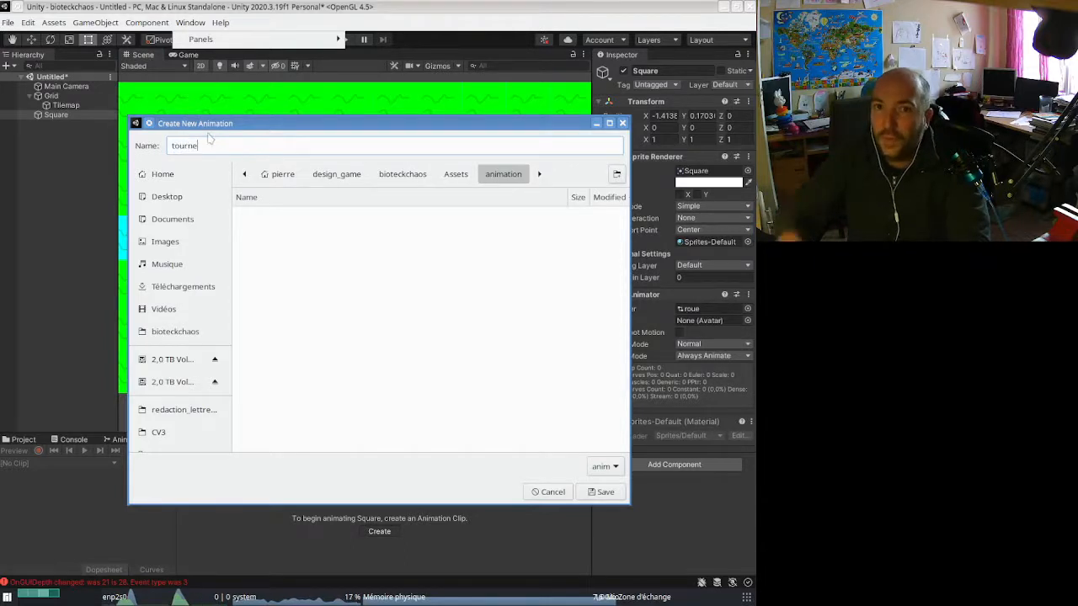
{"action": "left_click", "coordinate": [600, 491]}
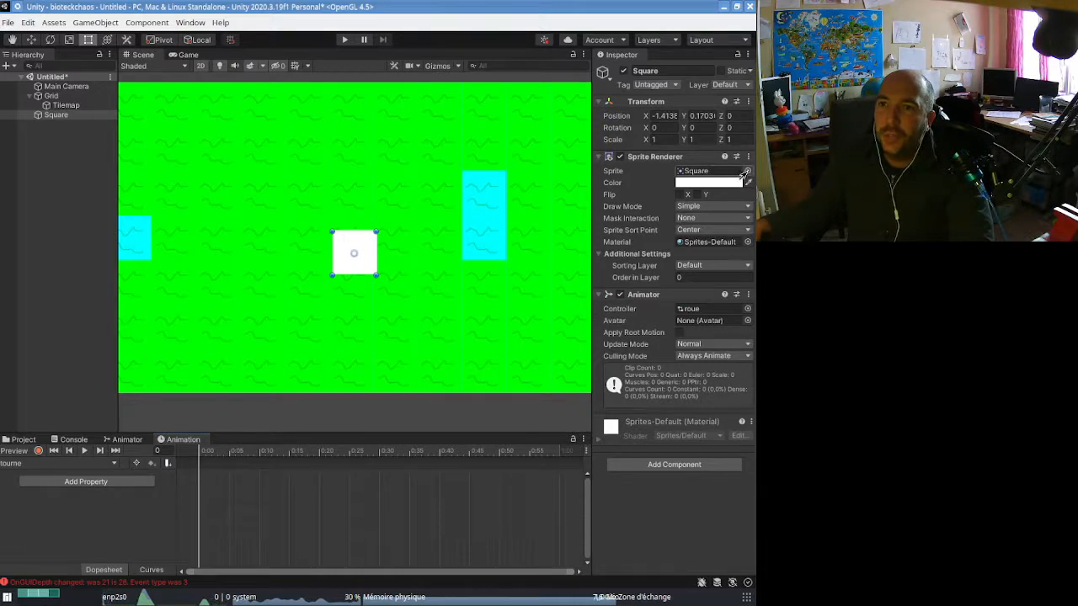
Start recording keyframes on the tourne clip and set the square's sprite to dessin1 at frame 0
{"action": "left_click", "coordinate": [36, 451]}
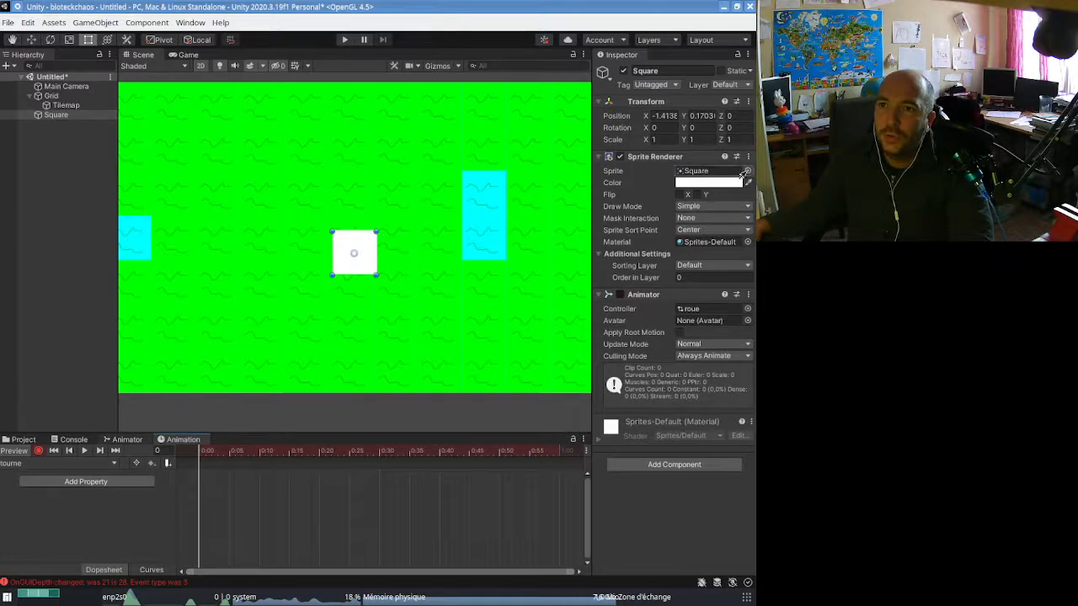
{"action": "left_click", "coordinate": [745, 172]}
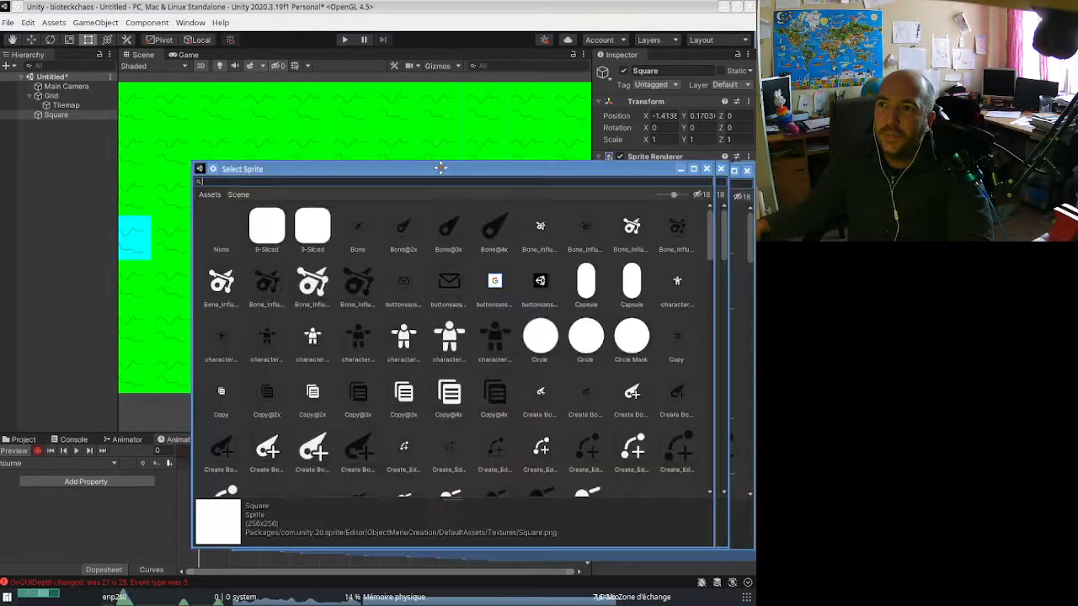
{"action": "left_click_drag", "start_coordinate": [438, 166], "coordinate": [339, 149]}
{"action": "scroll", "coordinate": [303, 253], "scroll_direction": "down", "scroll_amount": 10}
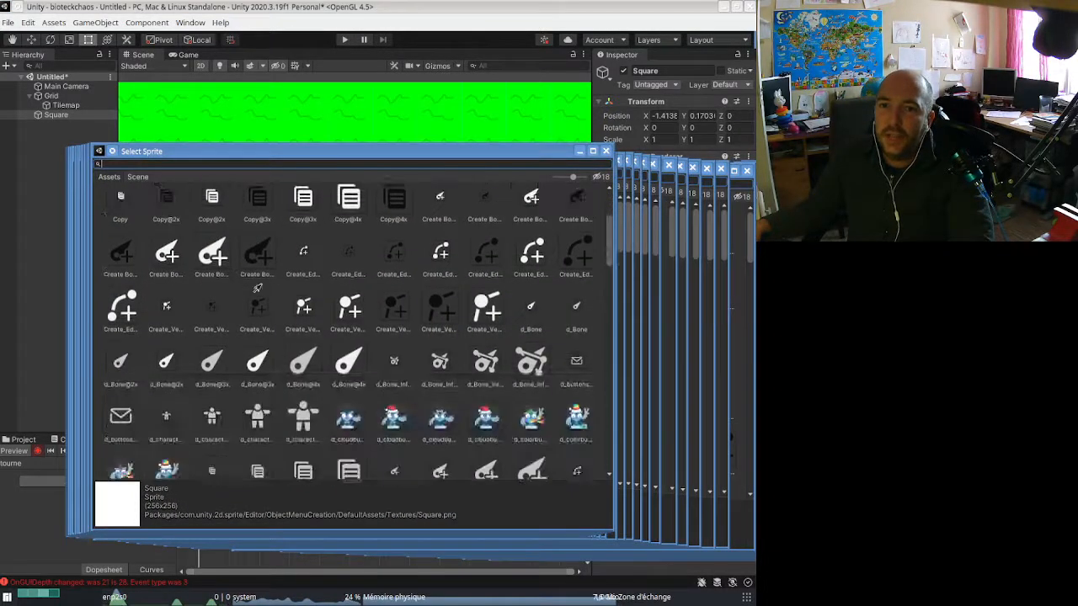
{"action": "scroll", "coordinate": [340, 309], "scroll_direction": "down", "scroll_amount": 10}
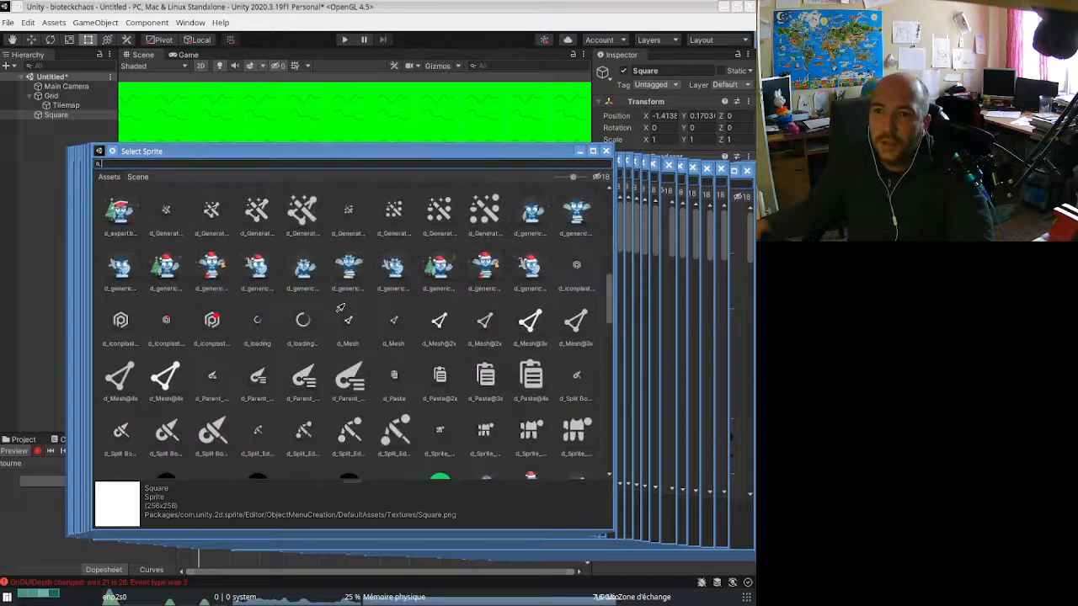
{"action": "scroll", "coordinate": [341, 306], "scroll_direction": "down", "scroll_amount": 2}
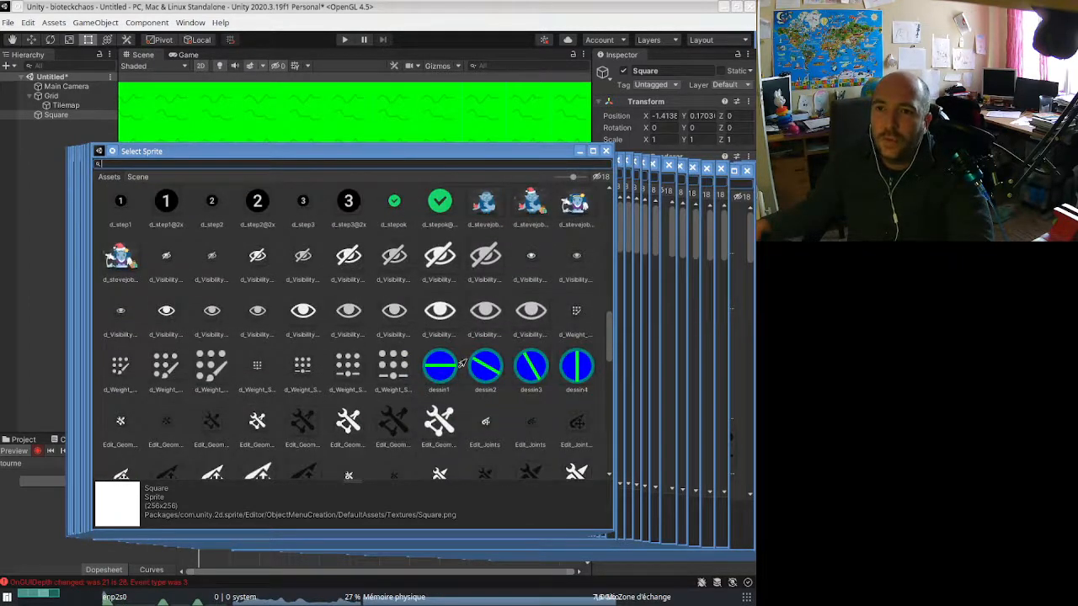
{"action": "left_click", "coordinate": [427, 365]}
{"action": "double_click", "coordinate": [427, 365]}
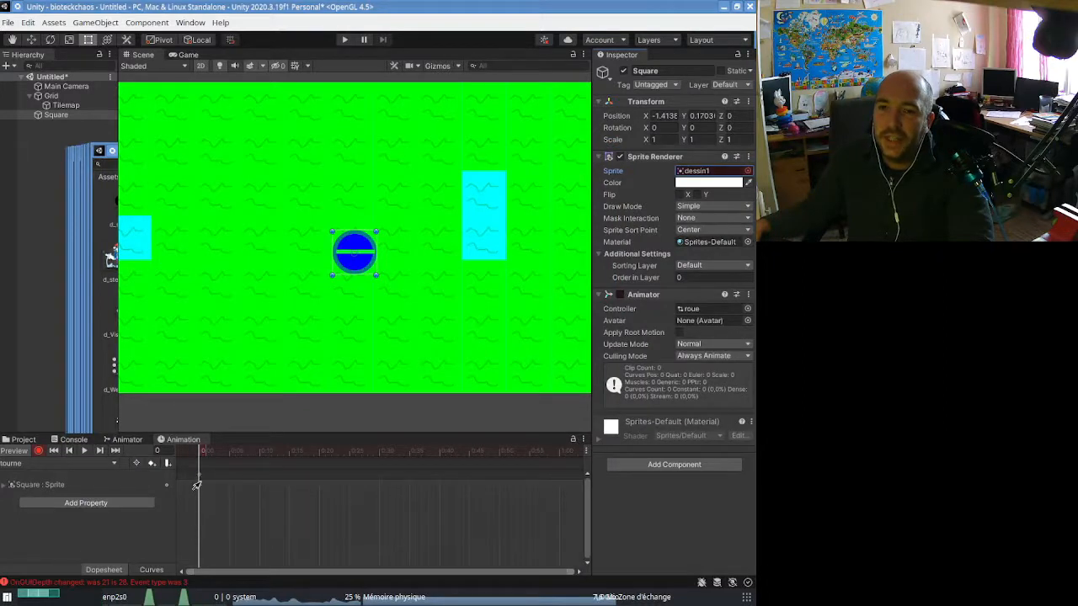
Record a keyframe at frame 10 of the tourne clip with the square's sprite set to dessin2
{"action": "left_click_drag", "start_coordinate": [196, 452], "coordinate": [254, 452]}
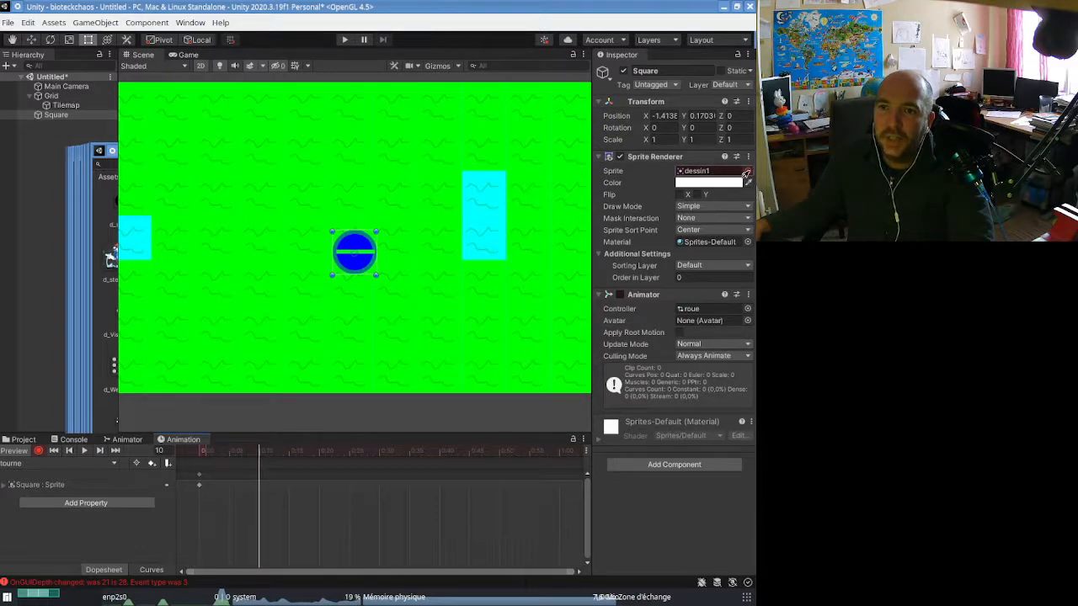
{"action": "left_click", "coordinate": [745, 173]}
{"action": "left_click_drag", "start_coordinate": [706, 178], "coordinate": [370, 168]}
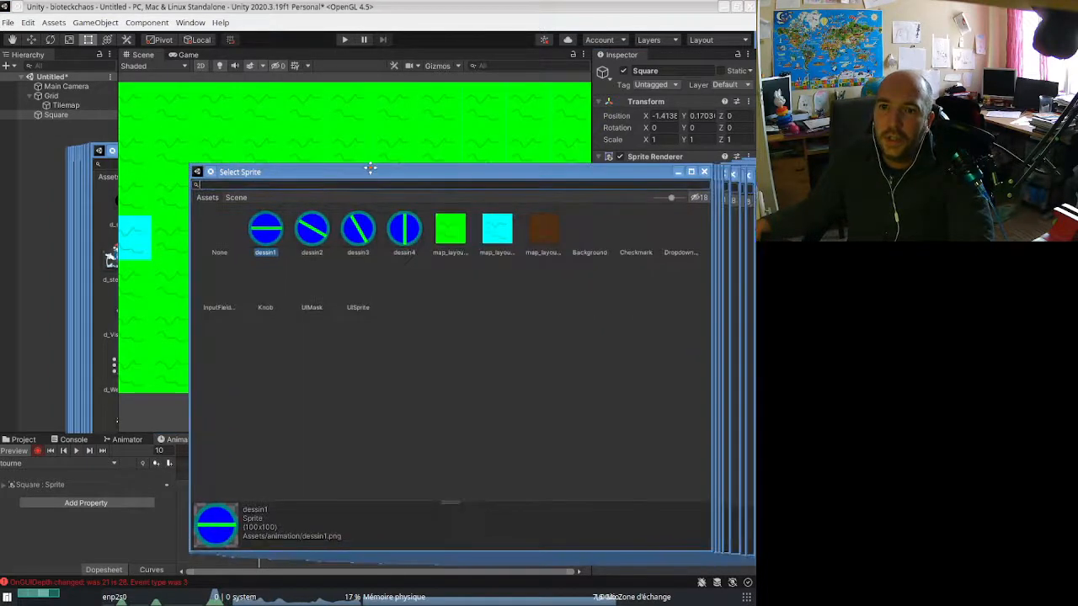
{"action": "double_click", "coordinate": [312, 229]}
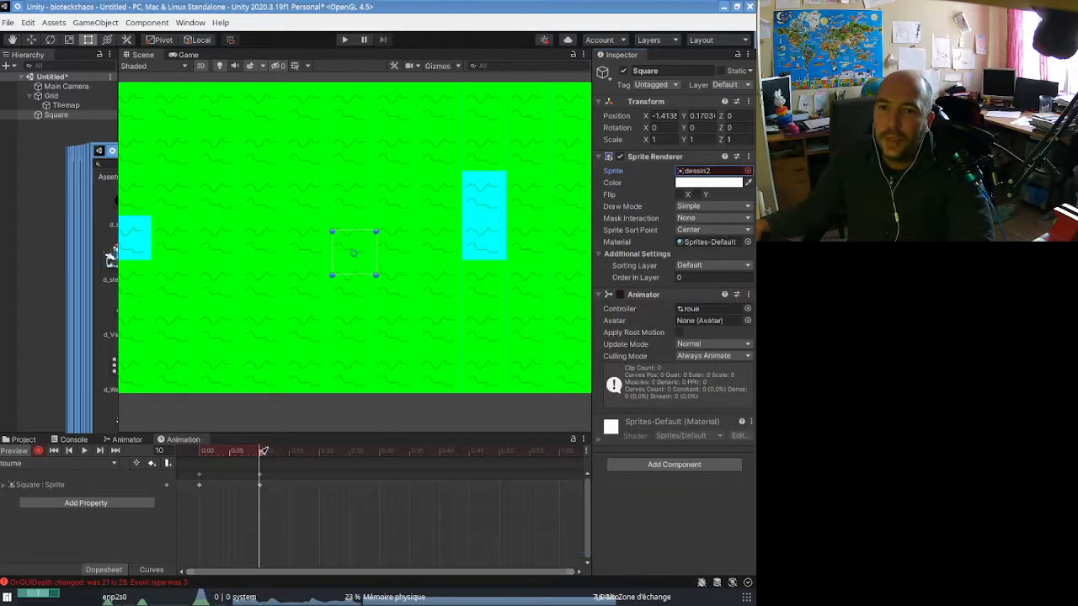
Record a keyframe at frame 20 of the tourne clip with the square's sprite set to dessin3
{"action": "left_click_drag", "start_coordinate": [262, 451], "coordinate": [314, 453]}
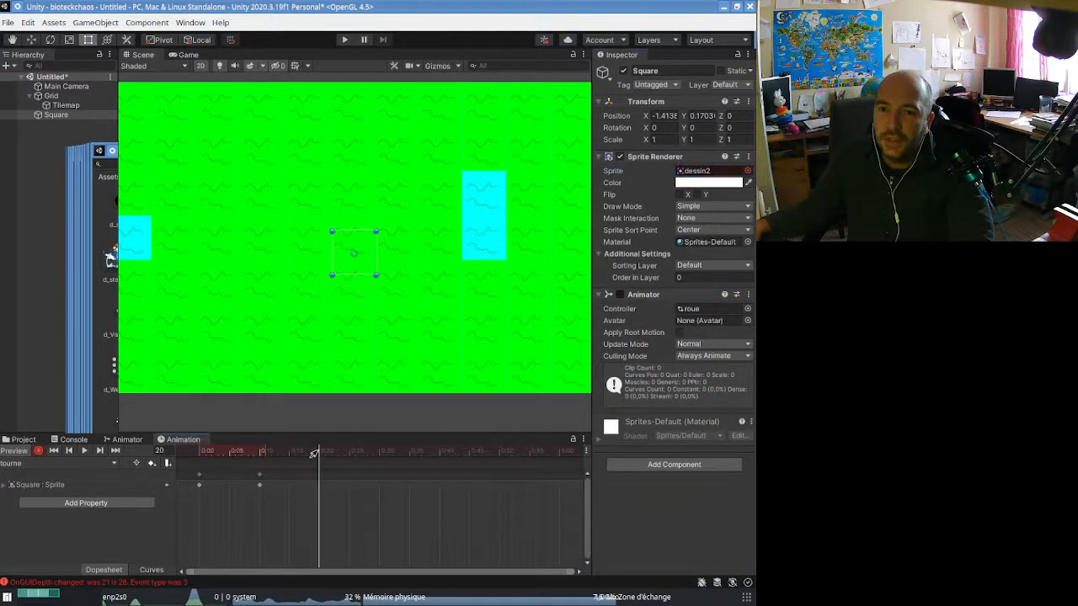
{"action": "left_click", "coordinate": [747, 172]}
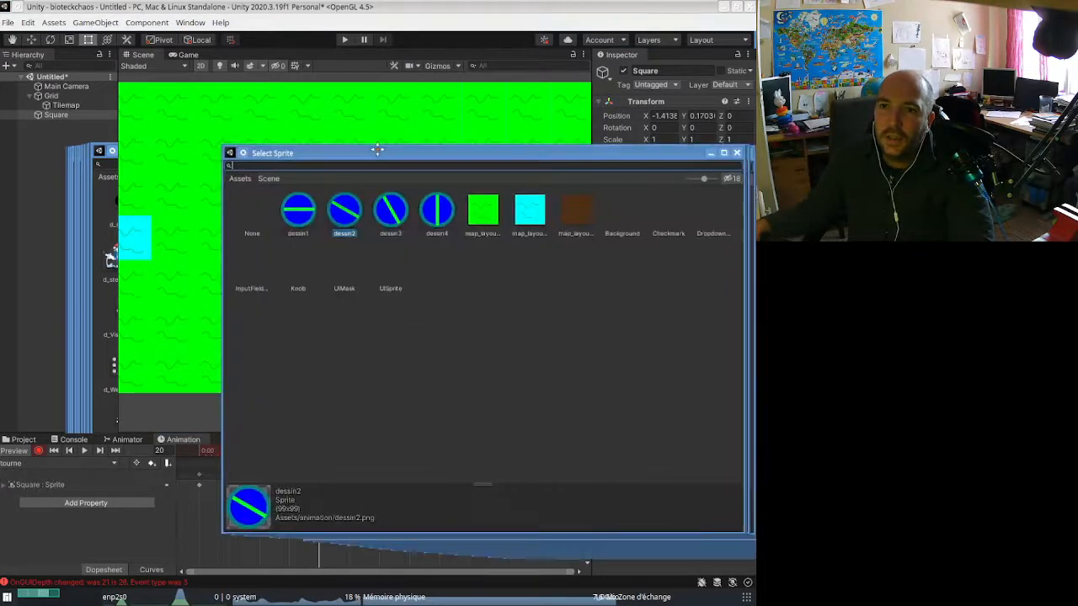
{"action": "left_click", "coordinate": [390, 210]}
{"action": "double_click", "coordinate": [394, 210]}
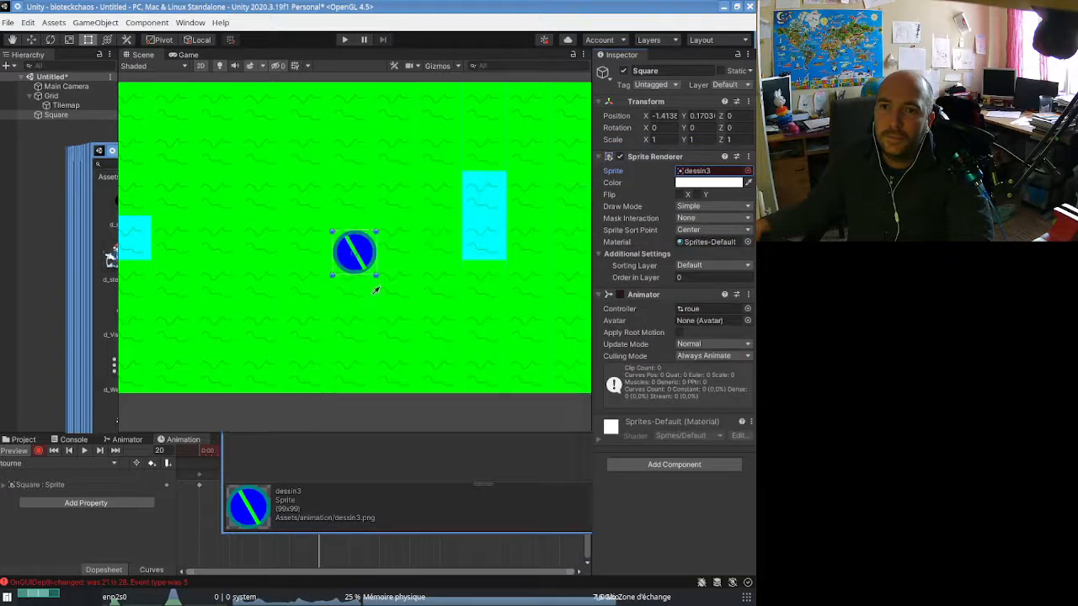
Record a keyframe at frame 30 of the tourne clip with the square's sprite set to dessin4
{"action": "left_click_drag", "start_coordinate": [317, 453], "coordinate": [379, 447]}
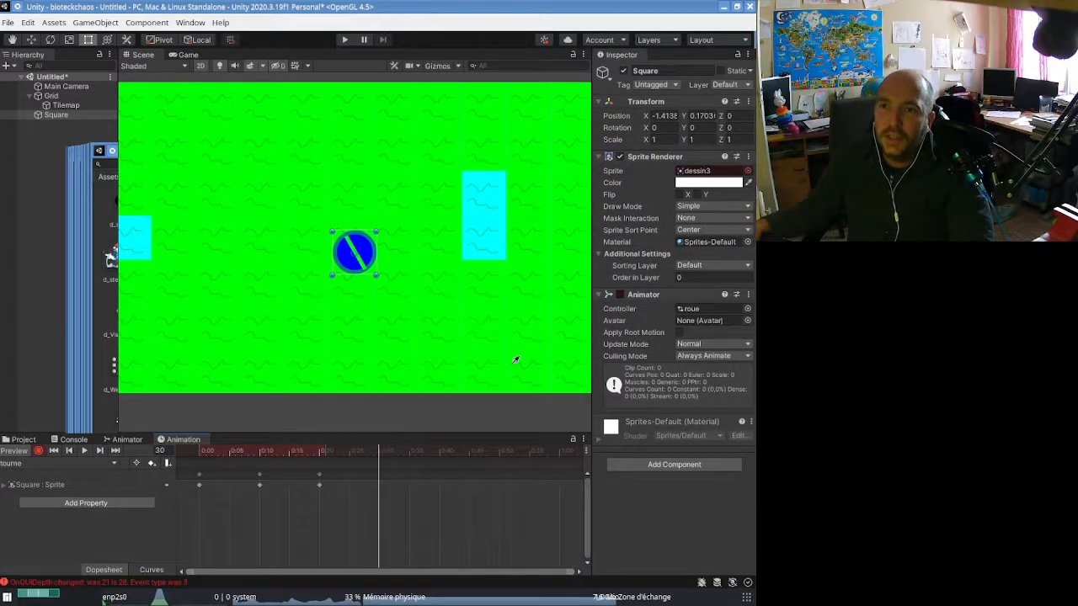
{"action": "left_click", "coordinate": [745, 174]}
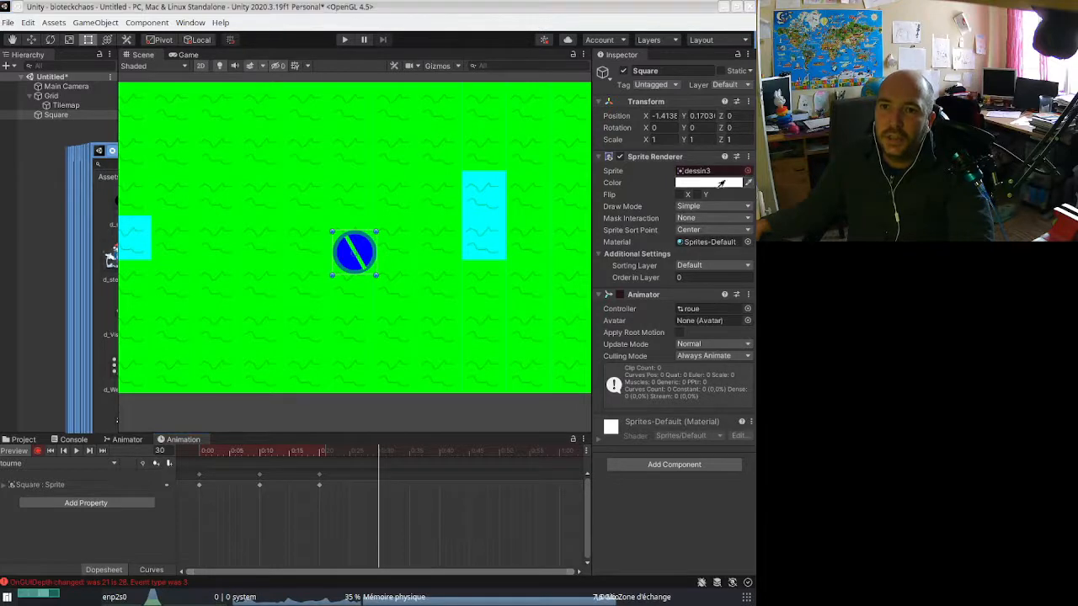
{"action": "left_click_drag", "start_coordinate": [635, 182], "coordinate": [357, 168]}
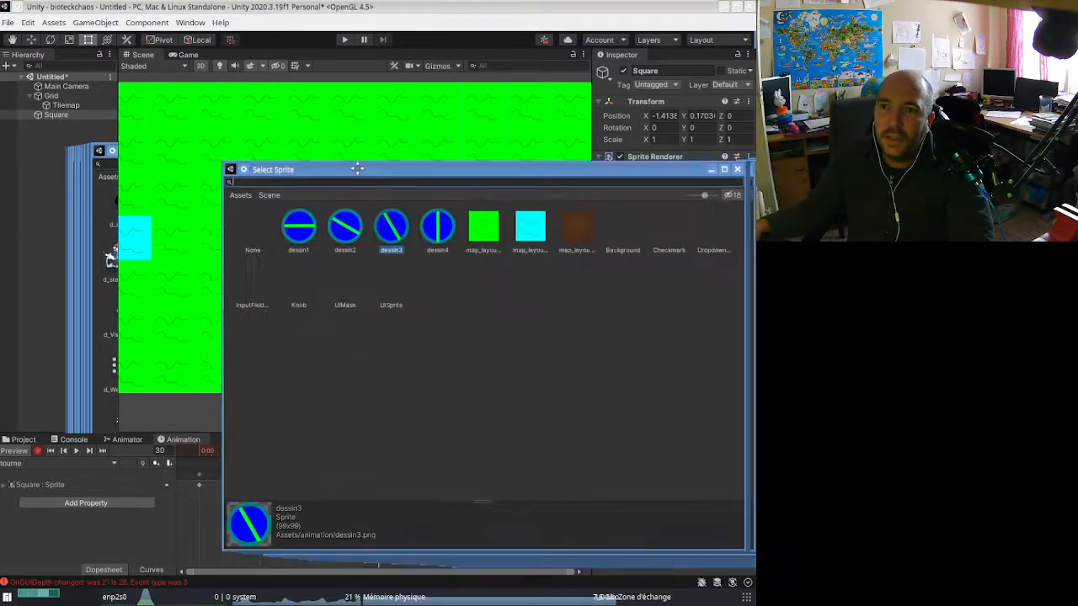
{"action": "double_click", "coordinate": [428, 227]}
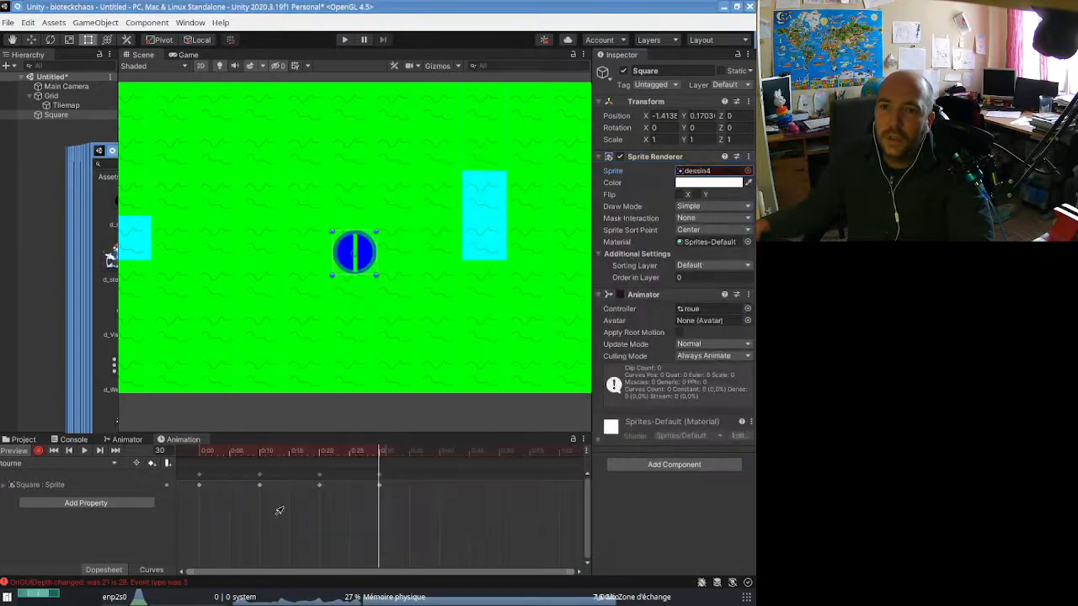
Record a closing keyframe at frame 40 with the square's sprite set to dessin1, and stop recording
{"action": "left_click_drag", "start_coordinate": [376, 451], "coordinate": [438, 451]}
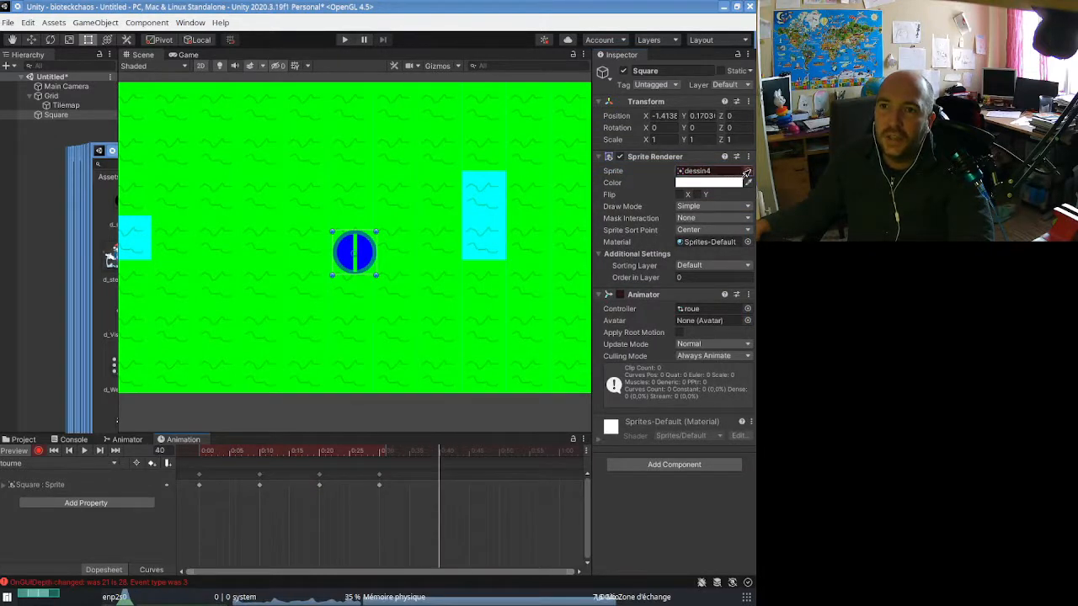
{"action": "left_click", "coordinate": [748, 171]}
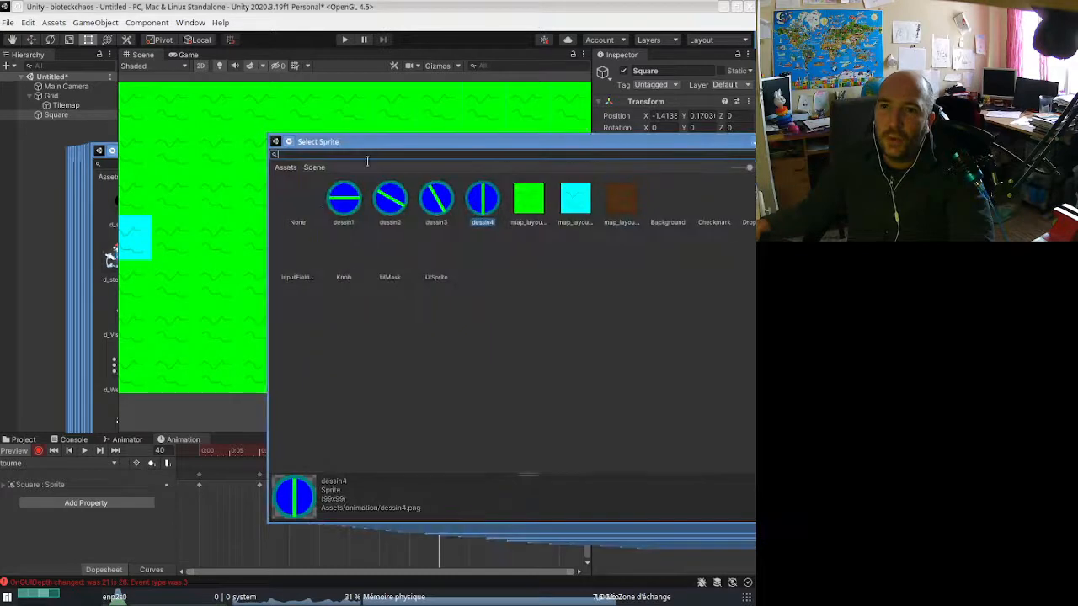
{"action": "double_click", "coordinate": [343, 208]}
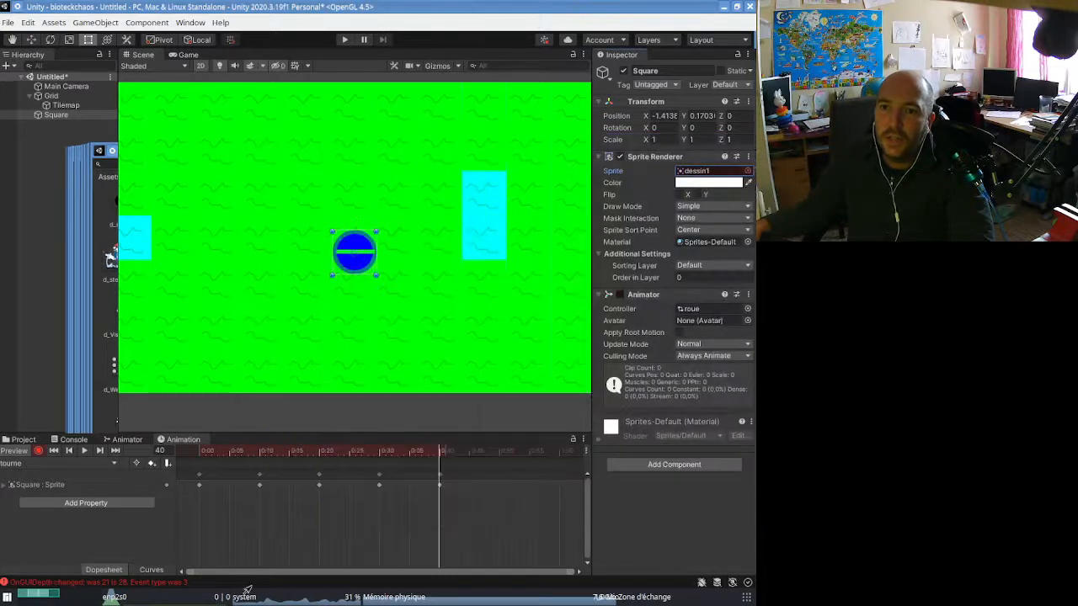
{"action": "left_click", "coordinate": [38, 450]}
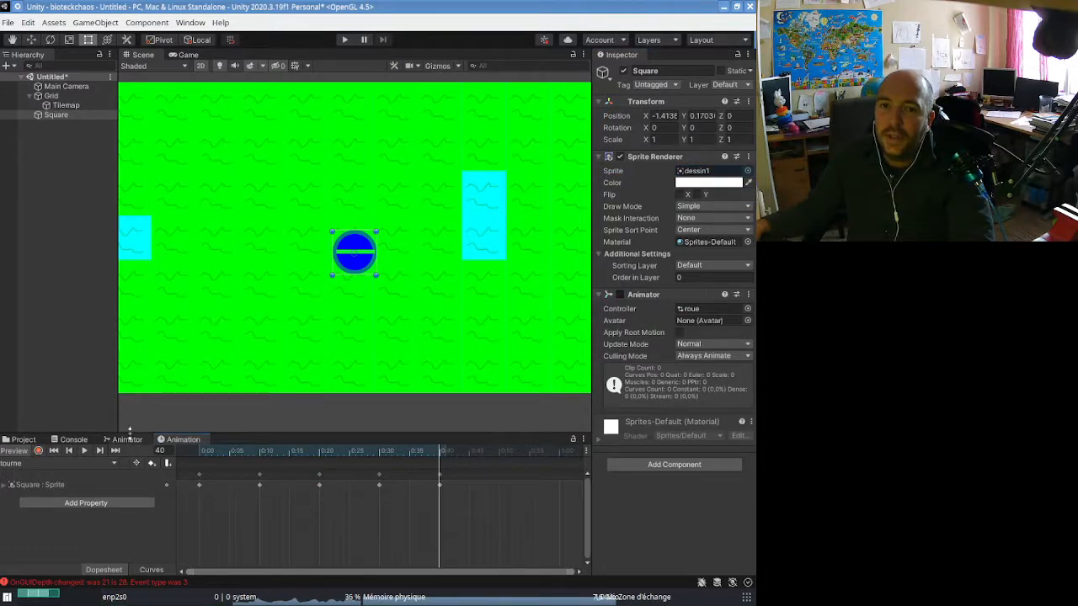
Reposition the tourne state in the roue controller's graph and run the scene to test the animation
{"action": "left_click", "coordinate": [128, 439]}
{"action": "left_click_drag", "start_coordinate": [394, 473], "coordinate": [447, 503]}
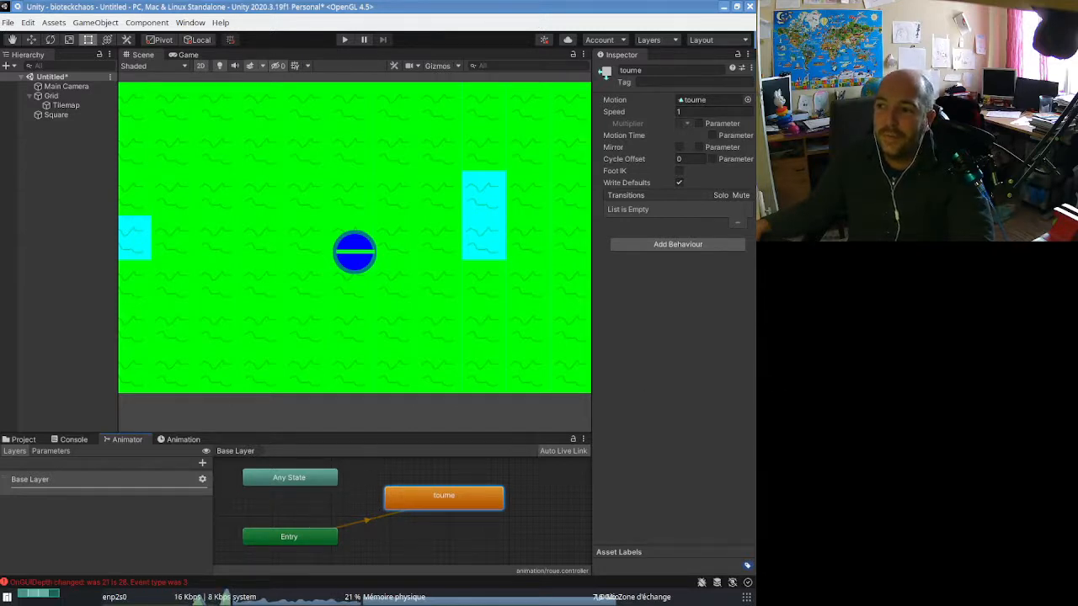
{"action": "left_click", "coordinate": [344, 40]}
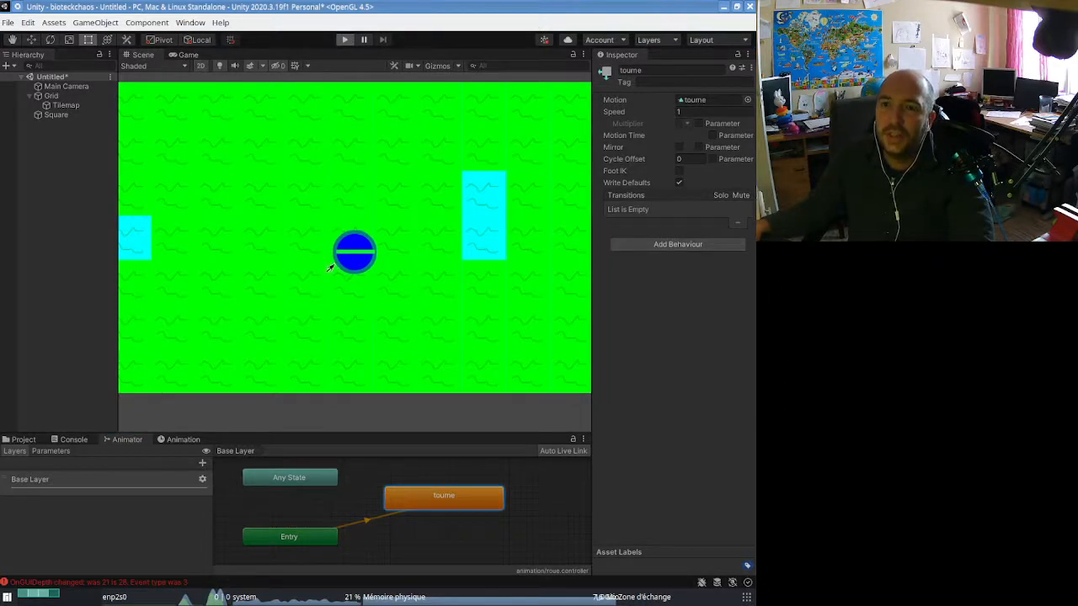